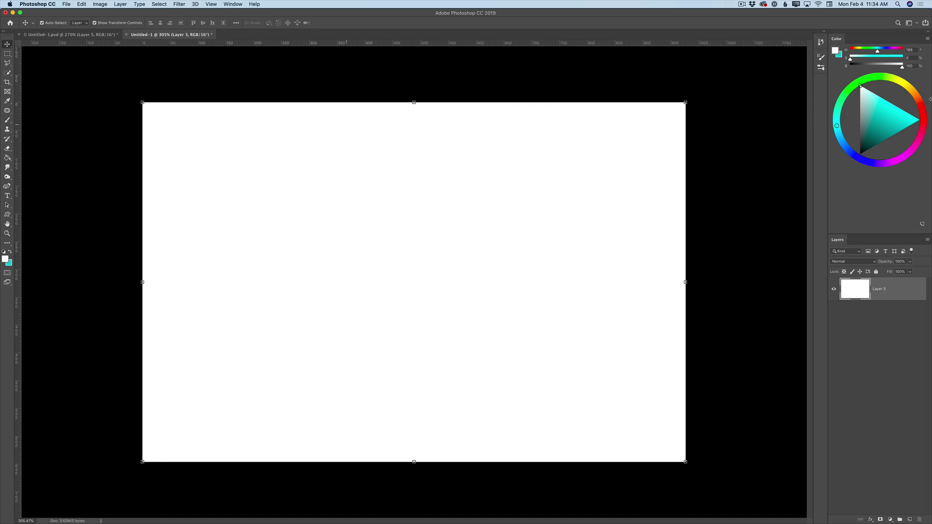
Enlarge the 1960s Background brush, swap to the turquoise colour, and cover the whole canvas with textured water strokes.
click(8, 121)
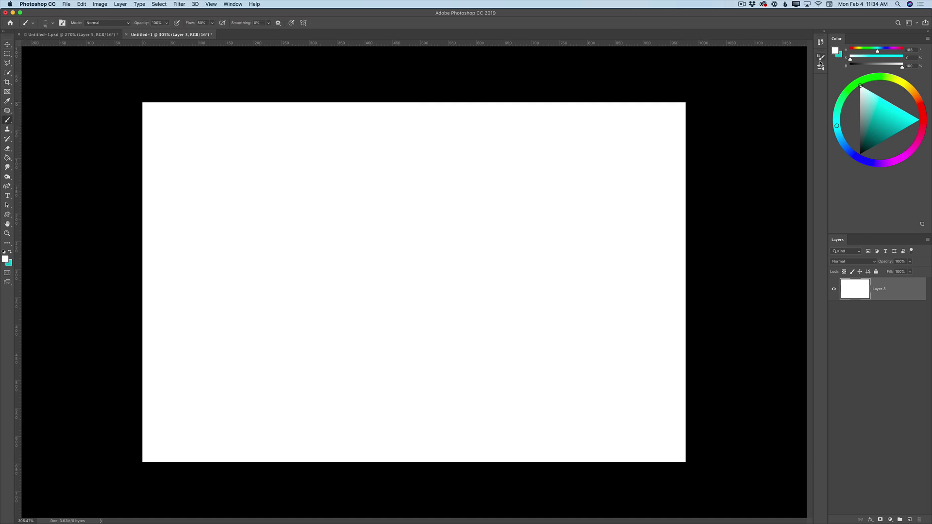
click(821, 68)
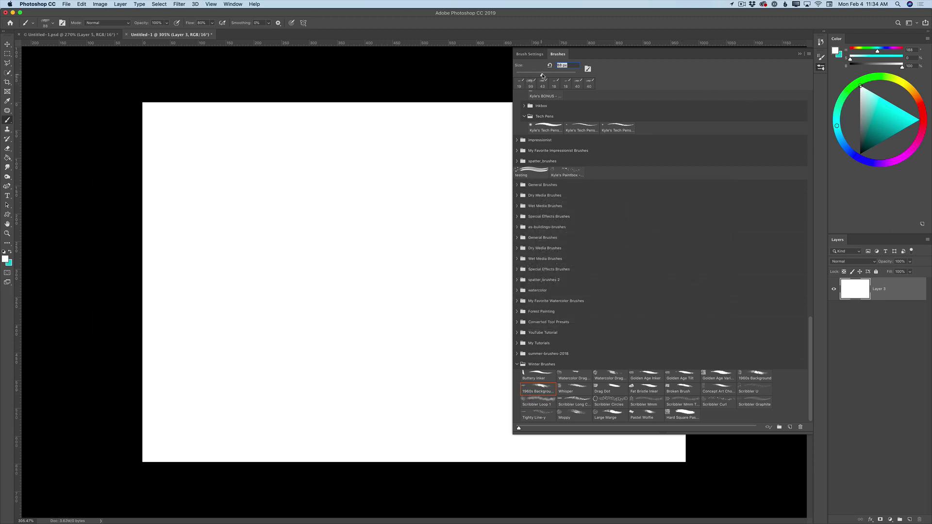
drag(548, 76, 556, 76)
click(800, 54)
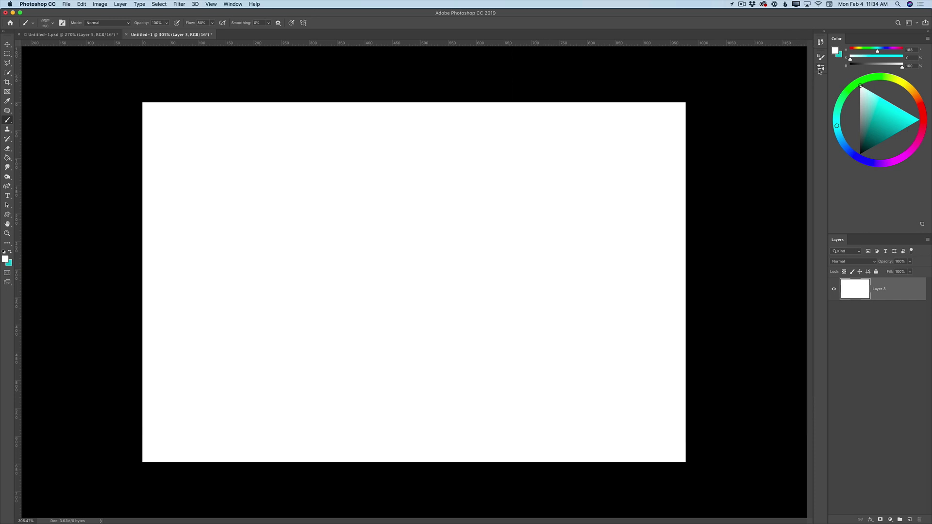
click(9, 252)
mouse_move(196, 147)
mouse_down()
mouse_move(238, 123)
mouse_move(176, 105)
mouse_move(691, 101)
mouse_move(534, 139)
mouse_move(142, 174)
mouse_move(314, 195)
mouse_move(681, 177)
mouse_move(685, 198)
mouse_move(367, 213)
mouse_move(203, 208)
mouse_move(150, 242)
mouse_move(675, 246)
mouse_move(648, 269)
mouse_move(162, 269)
mouse_move(111, 289)
mouse_move(312, 313)
mouse_move(697, 312)
mouse_move(531, 336)
mouse_move(144, 349)
mouse_move(206, 377)
mouse_move(671, 363)
mouse_move(644, 391)
mouse_move(153, 412)
mouse_move(138, 441)
mouse_move(392, 451)
mouse_move(704, 440)
mouse_move(602, 450)
mouse_move(138, 417)
mouse_move(474, 424)
mouse_move(722, 394)
mouse_move(214, 378)
mouse_move(151, 361)
mouse_move(531, 358)
mouse_move(724, 343)
mouse_move(127, 287)
mouse_move(131, 335)
mouse_move(164, 316)
mouse_move(163, 325)
mouse_move(325, 298)
mouse_move(709, 274)
mouse_move(478, 239)
mouse_move(240, 247)
mouse_move(128, 237)
mouse_move(275, 201)
mouse_move(747, 175)
mouse_move(234, 168)
mouse_move(774, 138)
mouse_move(617, 124)
mouse_move(202, 115)
mouse_move(429, 131)
mouse_move(189, 163)
mouse_move(112, 188)
mouse_move(267, 219)
mouse_move(649, 245)
mouse_move(647, 335)
mouse_move(209, 443)
mouse_move(620, 439)
mouse_move(383, 442)
mouse_move(199, 464)
mouse_move(714, 451)
mouse_move(709, 503)
mouse_up()
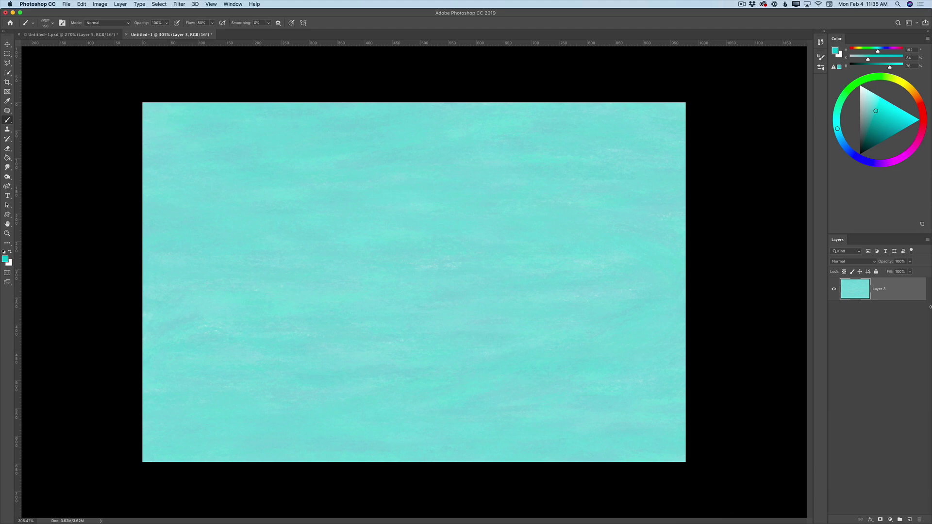
Add a new layer above the painted water and reduce the brush to a small size.
click(911, 520)
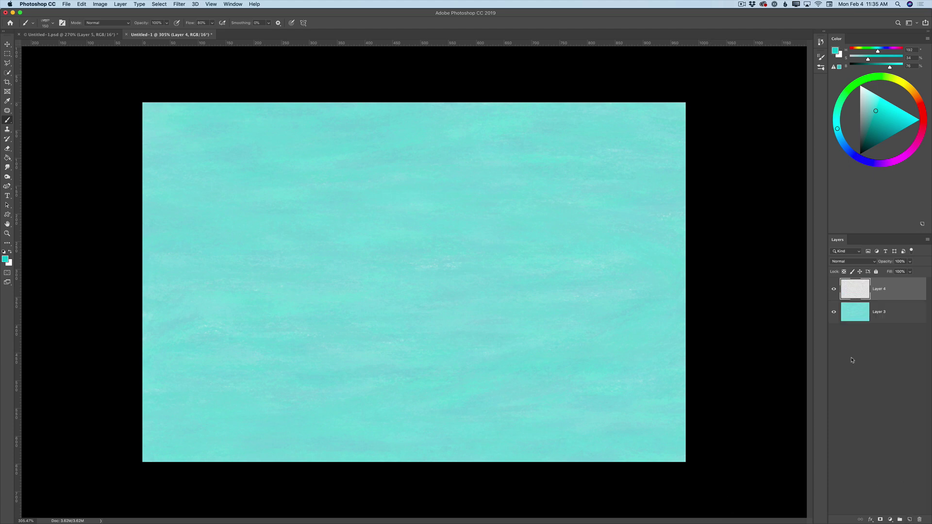
click(820, 68)
drag(553, 75, 525, 75)
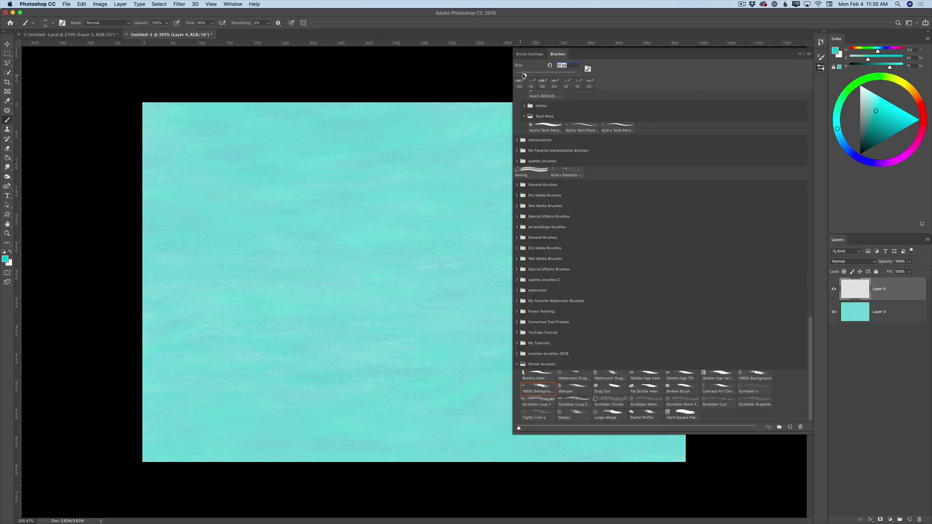
drag(523, 75, 521, 75)
click(800, 54)
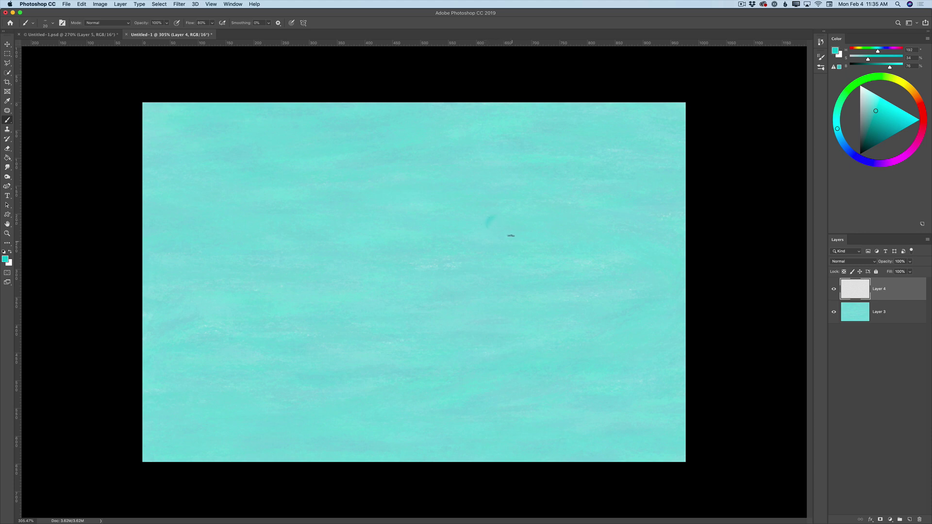
Swap the foreground and background colours and set the foreground colour to a near-white blue, #f4feff.
click(10, 252)
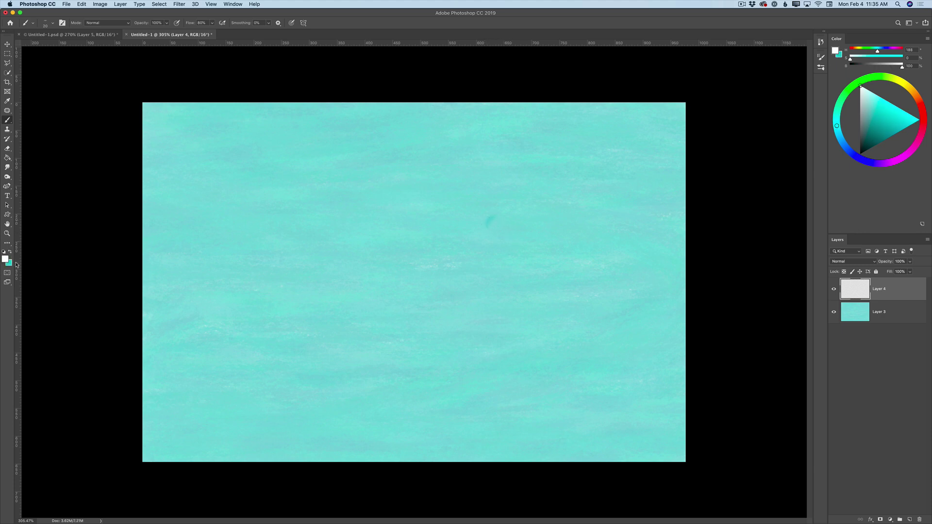
click(6, 259)
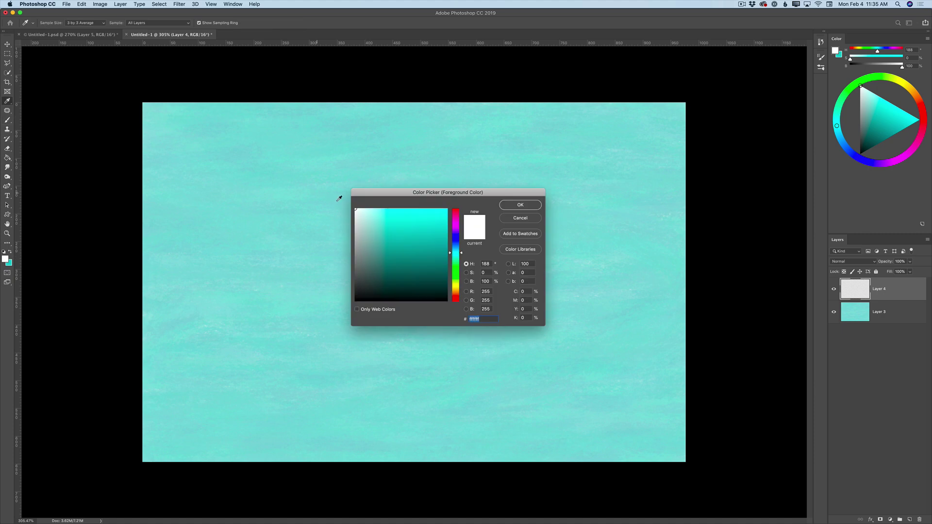
click(364, 211)
drag(360, 209, 358, 209)
click(519, 205)
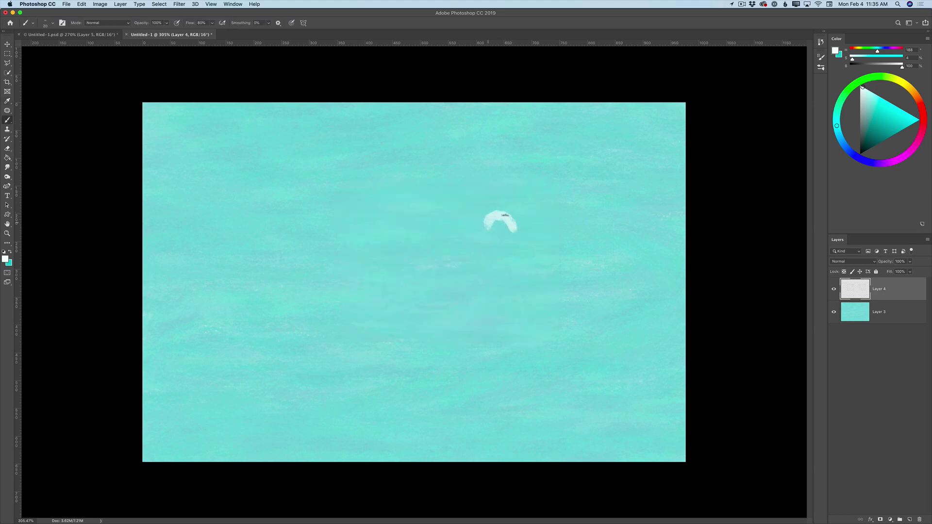
Paint the swan's round head, curved neck, breast, back line and underside in near-white on the new layer.
mouse_move(489, 228)
mouse_down()
mouse_move(493, 216)
mouse_move(508, 235)
mouse_move(495, 222)
mouse_up()
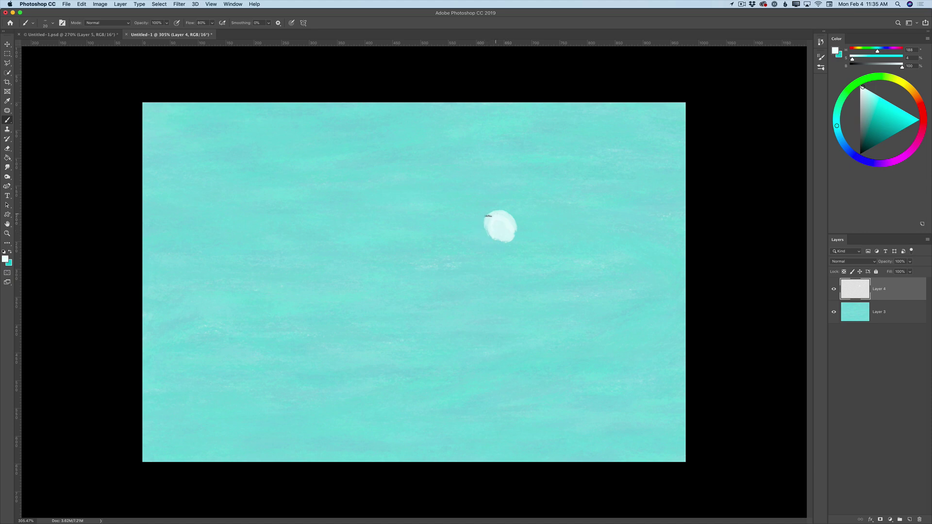
mouse_move(483, 246)
mouse_down()
mouse_move(496, 218)
mouse_move(484, 247)
mouse_move(491, 225)
mouse_move(483, 227)
mouse_move(511, 284)
mouse_move(486, 237)
mouse_move(509, 288)
mouse_move(491, 243)
mouse_up()
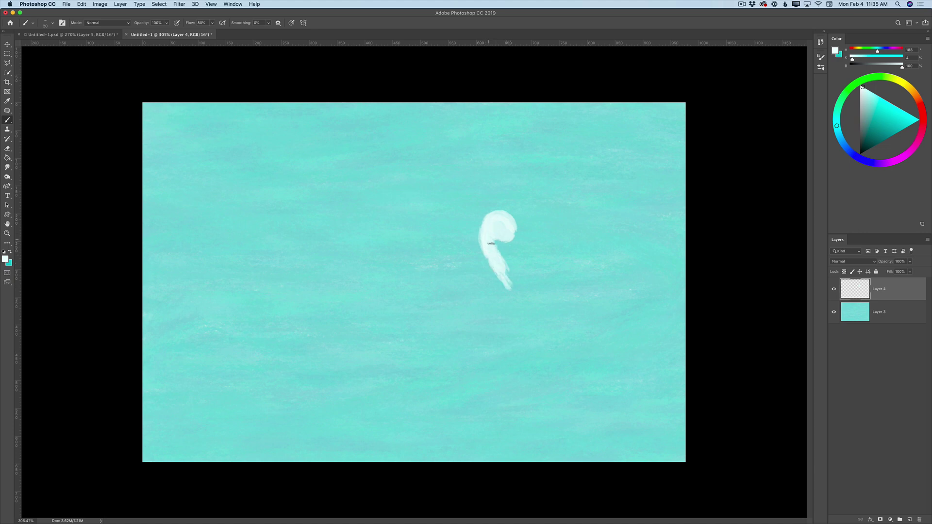
mouse_move(505, 281)
mouse_down()
mouse_move(529, 305)
mouse_move(517, 294)
mouse_up()
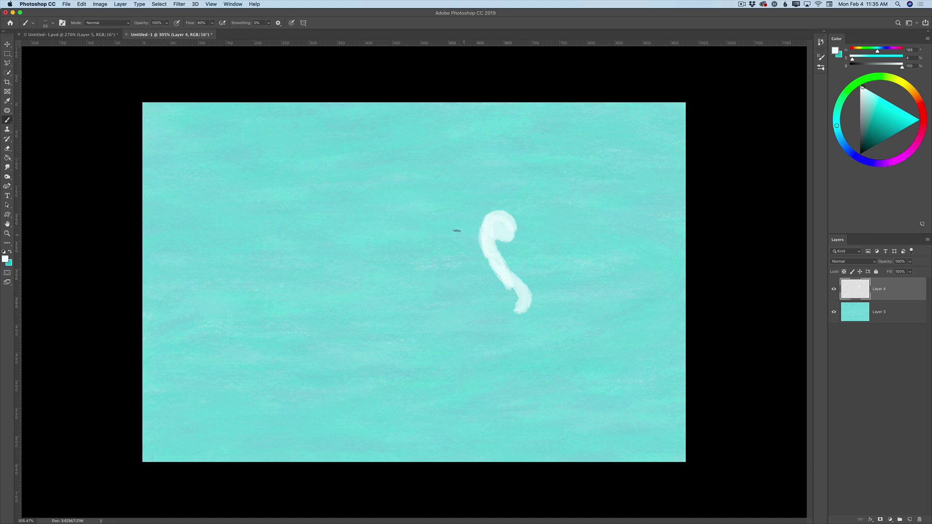
mouse_move(457, 231)
mouse_down()
mouse_move(477, 244)
mouse_move(440, 227)
mouse_move(434, 236)
mouse_up()
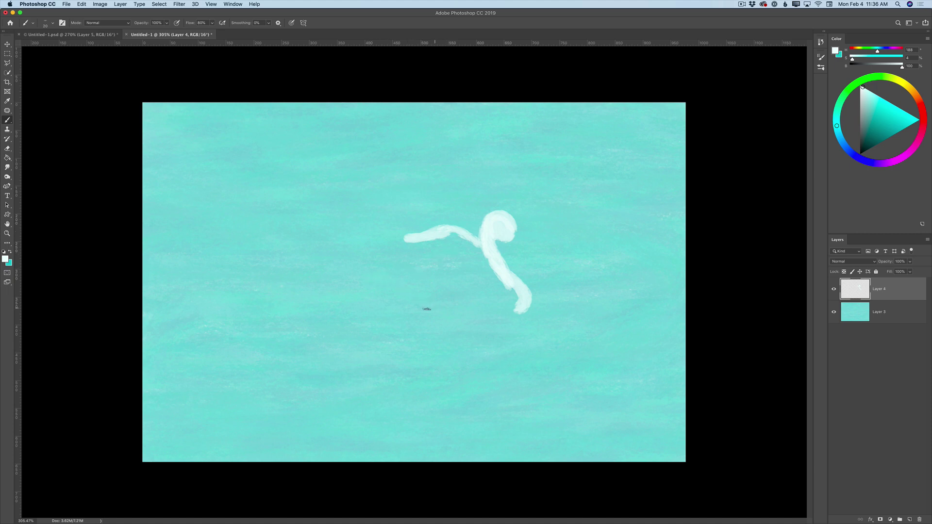
mouse_move(415, 308)
mouse_down()
mouse_move(503, 322)
mouse_move(516, 306)
mouse_move(515, 318)
mouse_up()
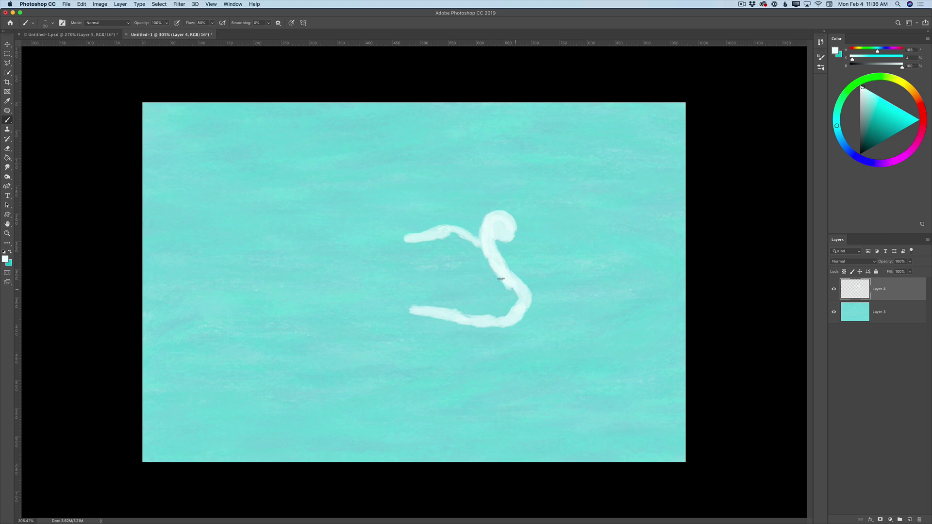
mouse_move(500, 278)
mouse_down()
mouse_move(524, 298)
mouse_move(521, 317)
mouse_up()
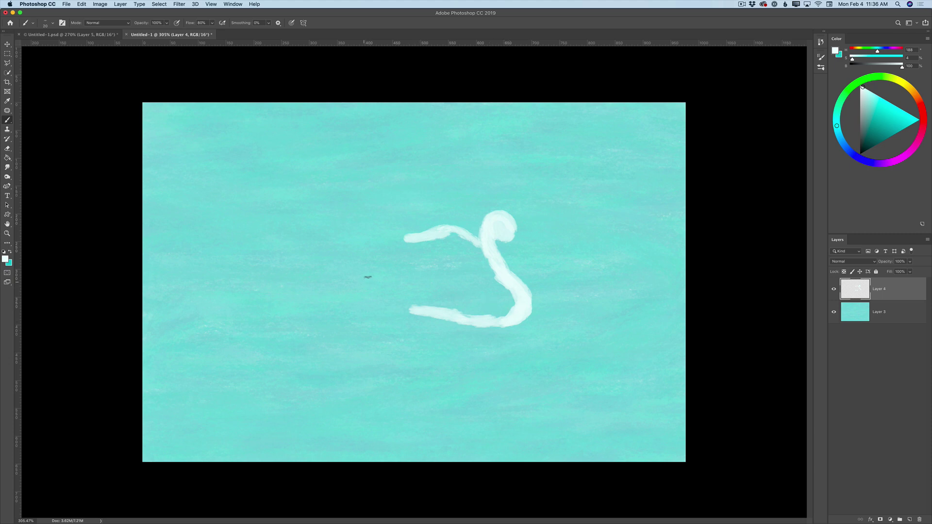
Paint the swan's pointed tail to close the outline, and fill the body with layered feather-like strokes.
mouse_move(355, 262)
mouse_down()
mouse_move(382, 282)
mouse_move(355, 263)
mouse_move(387, 269)
mouse_move(364, 274)
mouse_move(384, 296)
mouse_move(464, 317)
mouse_up()
mouse_move(374, 258)
mouse_down()
mouse_move(382, 266)
mouse_move(375, 260)
mouse_move(384, 249)
mouse_move(409, 239)
mouse_move(444, 280)
mouse_up()
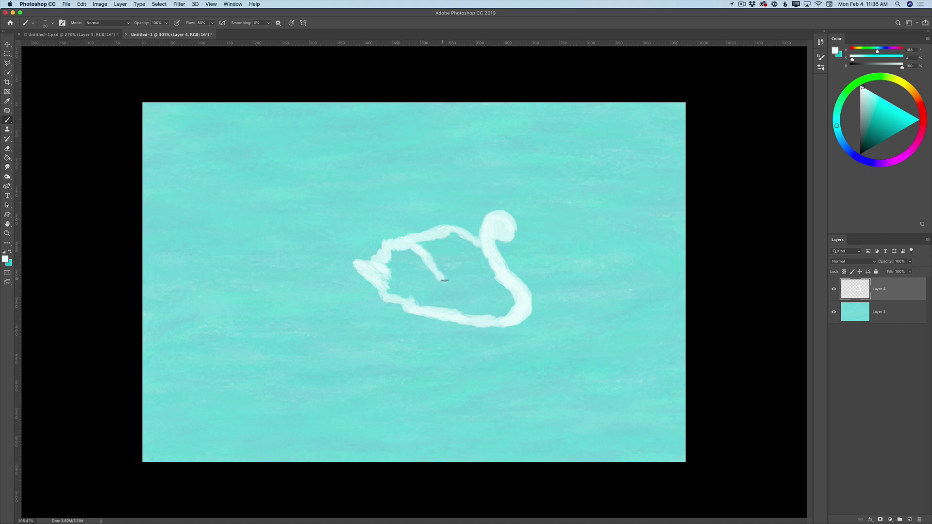
mouse_move(432, 248)
mouse_down()
mouse_move(452, 238)
mouse_move(481, 254)
mouse_move(430, 244)
mouse_move(448, 232)
mouse_move(482, 262)
mouse_up()
mouse_move(410, 292)
mouse_down()
mouse_move(382, 278)
mouse_move(395, 282)
mouse_move(389, 258)
mouse_move(410, 267)
mouse_move(397, 251)
mouse_move(417, 269)
mouse_move(406, 251)
mouse_move(438, 281)
mouse_move(413, 281)
mouse_move(422, 292)
mouse_move(404, 282)
mouse_move(414, 299)
mouse_move(452, 311)
mouse_move(409, 291)
mouse_move(411, 301)
mouse_move(419, 278)
mouse_move(450, 298)
mouse_move(439, 274)
mouse_move(460, 276)
mouse_move(428, 263)
mouse_move(455, 278)
mouse_move(439, 259)
mouse_move(459, 268)
mouse_move(452, 249)
mouse_move(480, 273)
mouse_move(469, 248)
mouse_up()
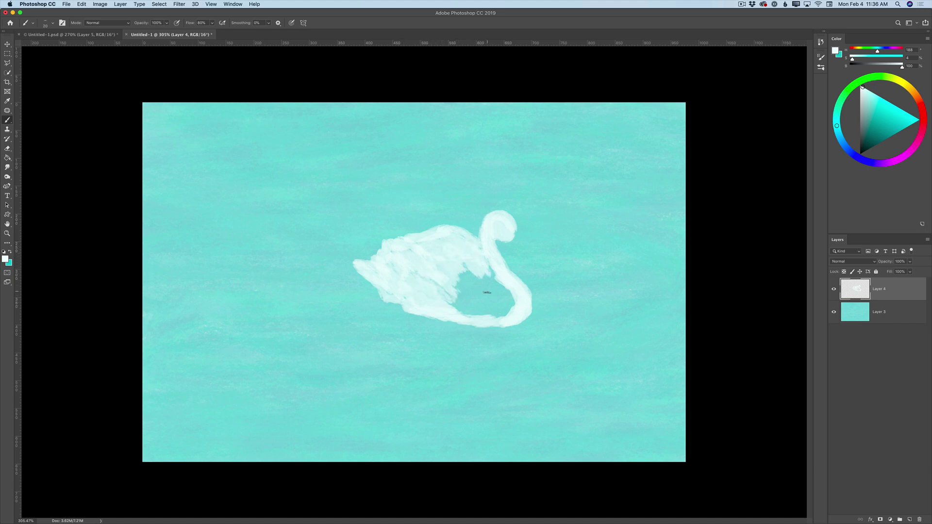
mouse_move(487, 292)
mouse_down()
mouse_move(462, 276)
mouse_move(466, 292)
mouse_move(453, 290)
mouse_move(478, 292)
mouse_move(460, 283)
mouse_move(479, 298)
mouse_move(461, 298)
mouse_move(480, 305)
mouse_move(459, 309)
mouse_move(485, 317)
mouse_move(456, 295)
mouse_move(492, 282)
mouse_move(493, 296)
mouse_move(480, 271)
mouse_move(511, 299)
mouse_move(489, 296)
mouse_move(494, 310)
mouse_move(509, 304)
mouse_move(489, 308)
mouse_move(499, 315)
mouse_move(503, 292)
mouse_up()
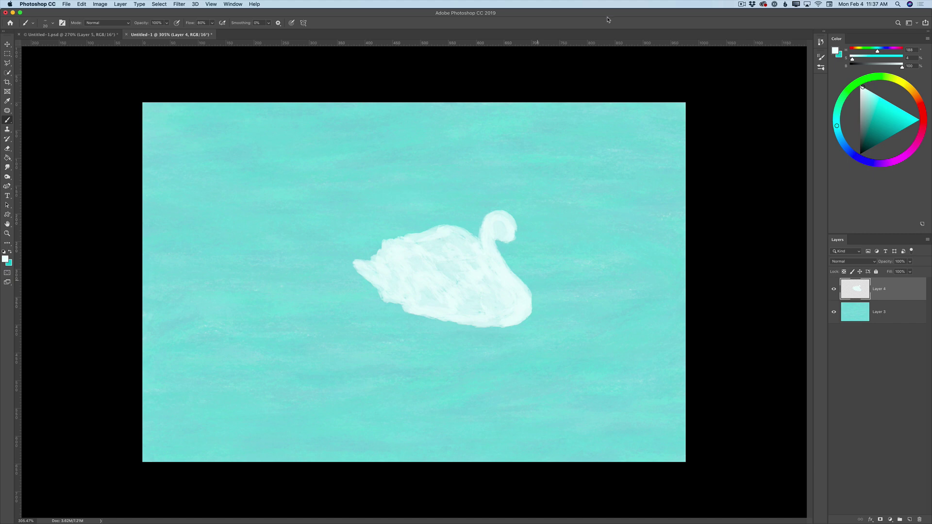
Set the foreground colour to pale grey #e5ebec and paint soft shading over the swan's head, neck and body.
click(5, 259)
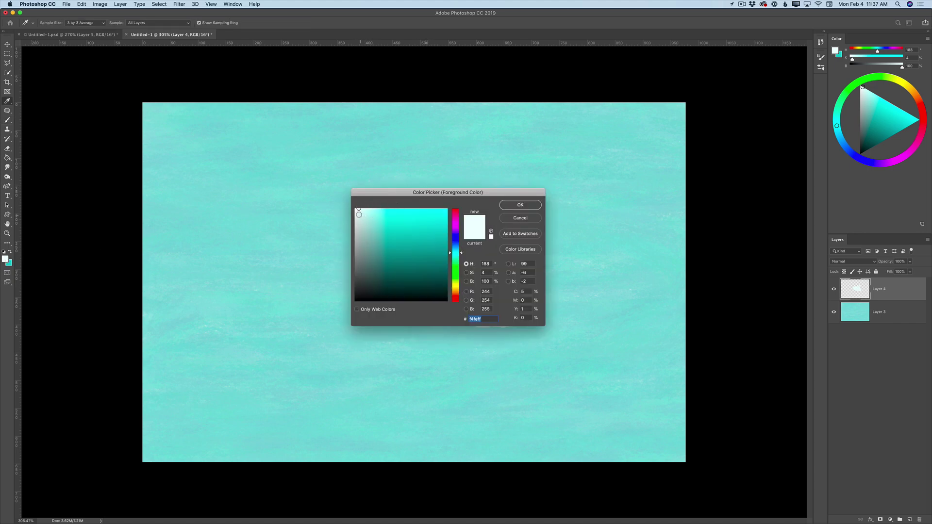
click(358, 217)
click(520, 205)
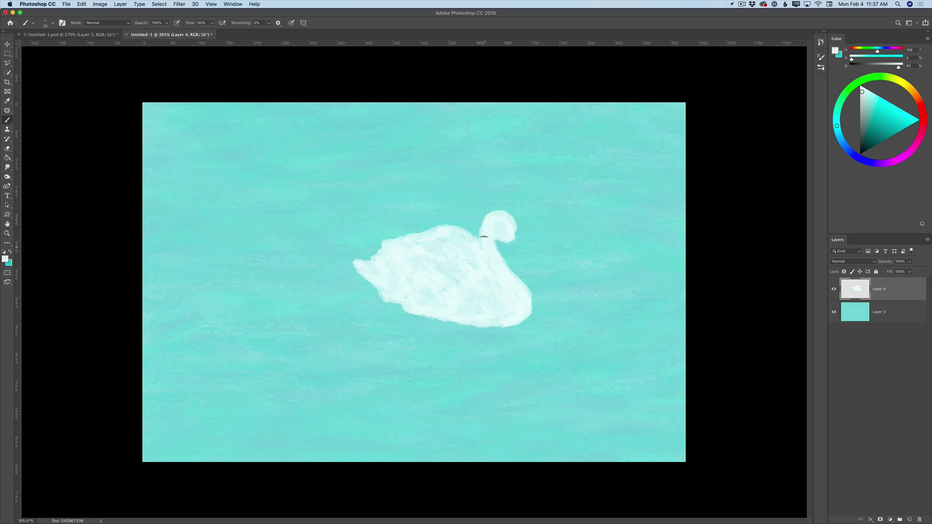
mouse_move(484, 236)
mouse_down()
mouse_move(498, 268)
mouse_move(482, 242)
mouse_up()
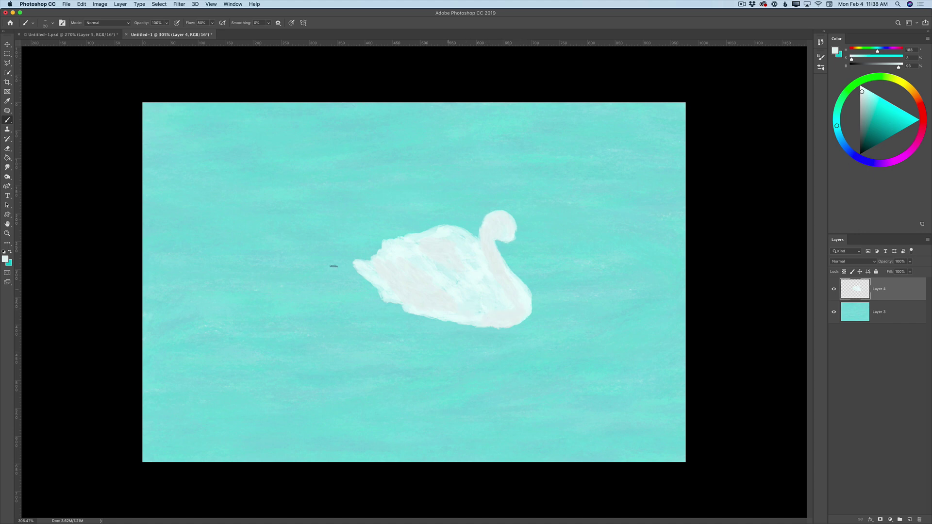
Set the foreground colour to a darker grey, #bcc9cb, and try a shading stroke on the swan's upper back.
click(6, 258)
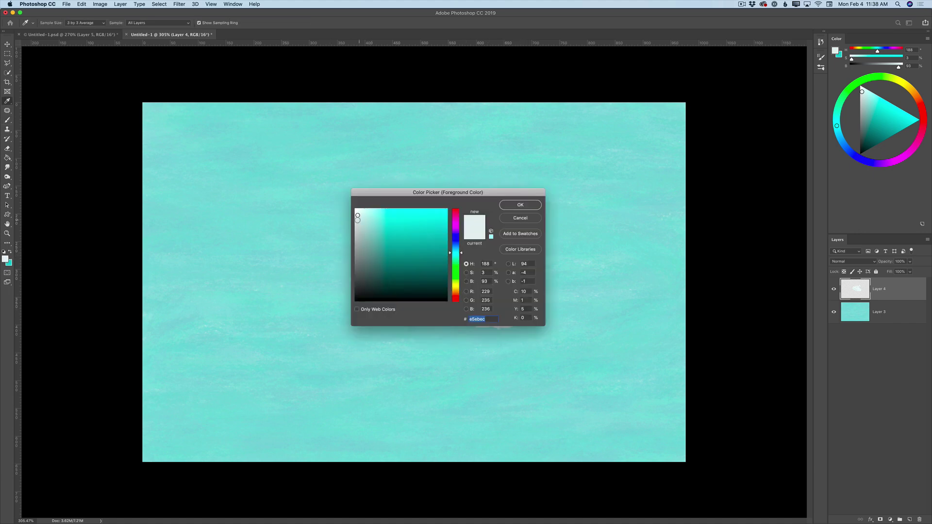
drag(358, 219, 360, 225)
click(520, 205)
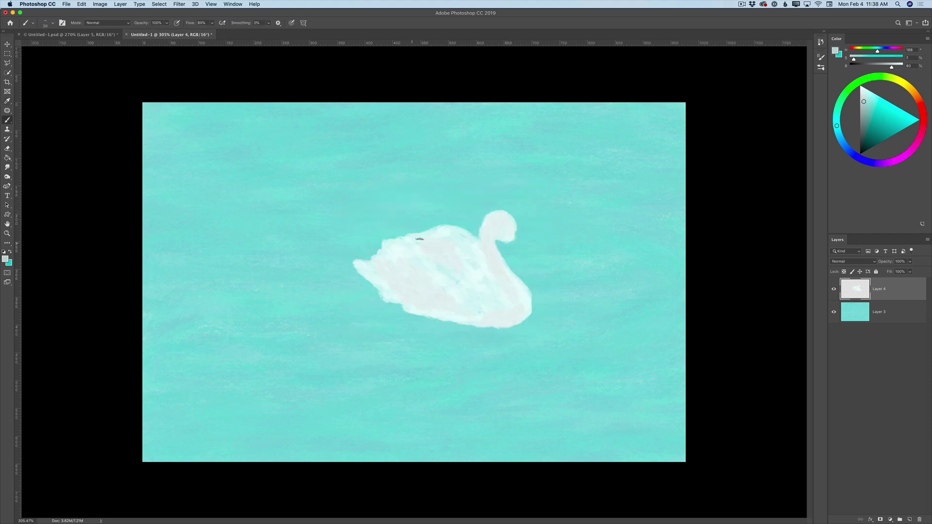
drag(412, 238, 442, 240)
Undo the darker grey strokes on the swan's back and lower the brush opacity to 42%.
click(82, 4)
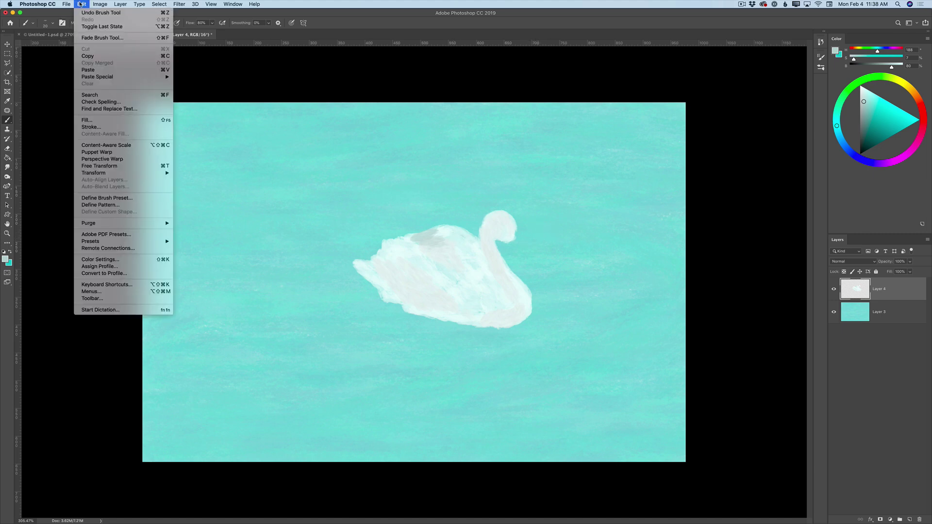
click(97, 12)
click(81, 4)
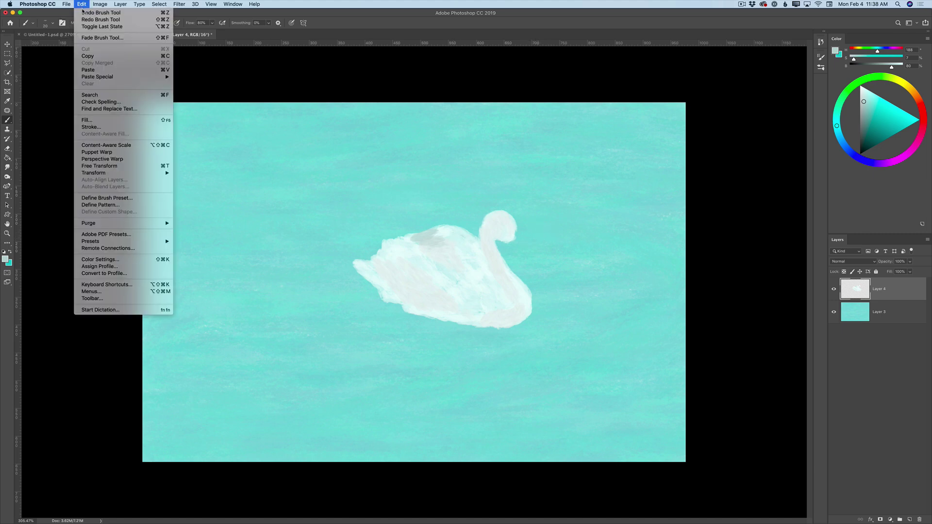
click(152, 14)
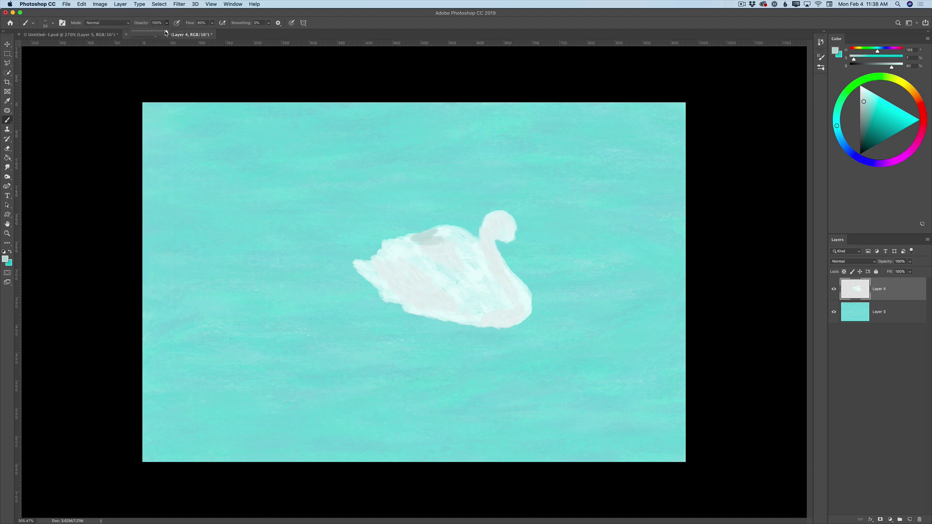
drag(166, 32, 147, 32)
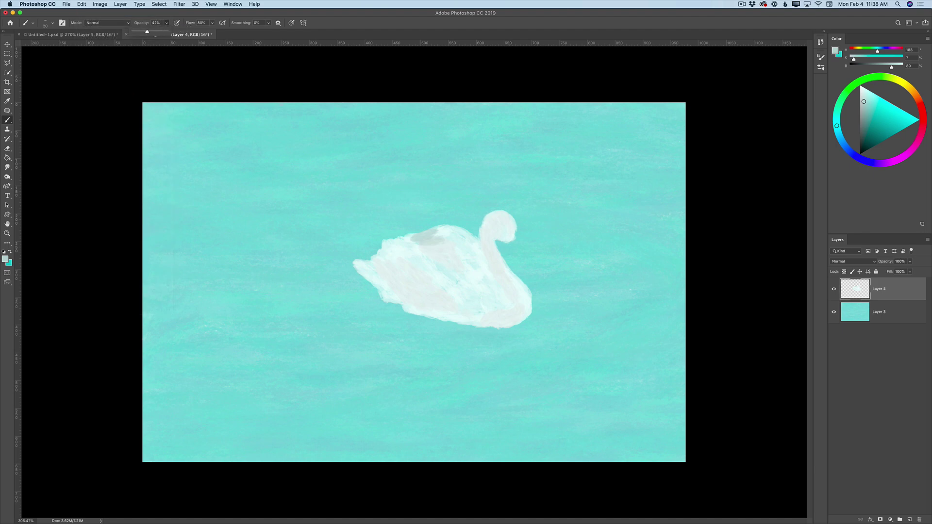
click(81, 4)
click(84, 14)
click(81, 4)
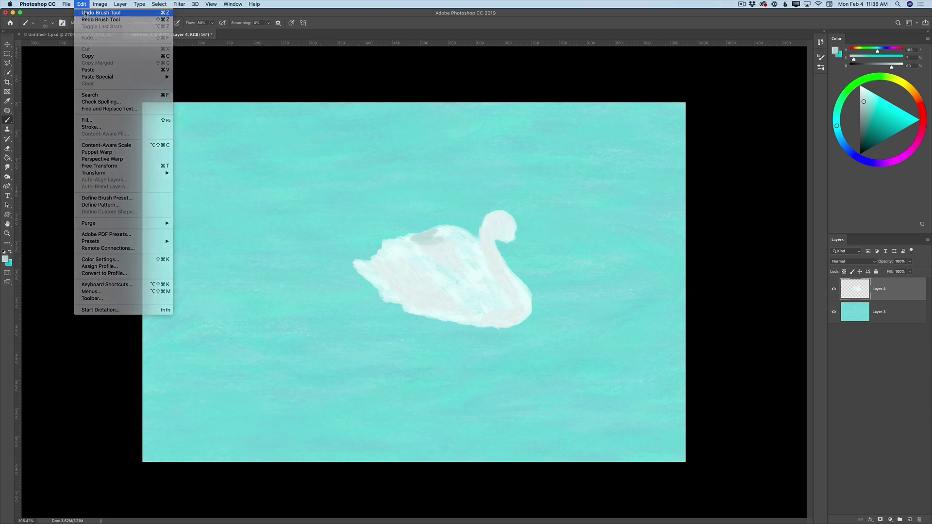
click(84, 13)
click(81, 4)
click(91, 13)
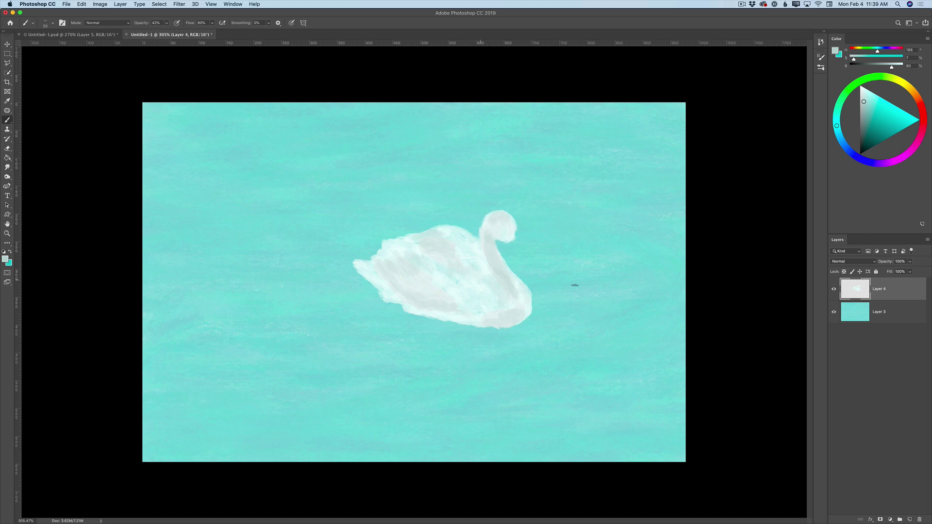
Sample the water colour, lighten it to #b0e4f1 as the foreground colour, and return to the Brush tool.
click(6, 259)
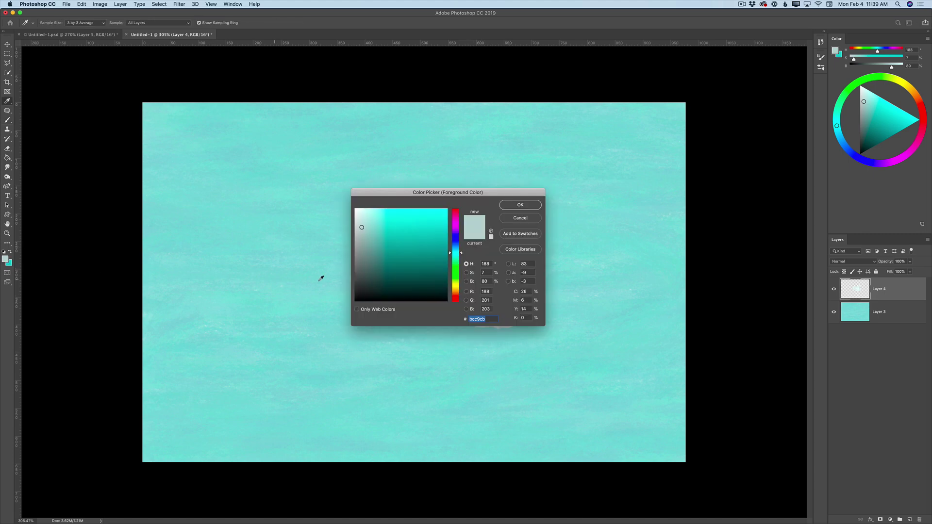
click(347, 266)
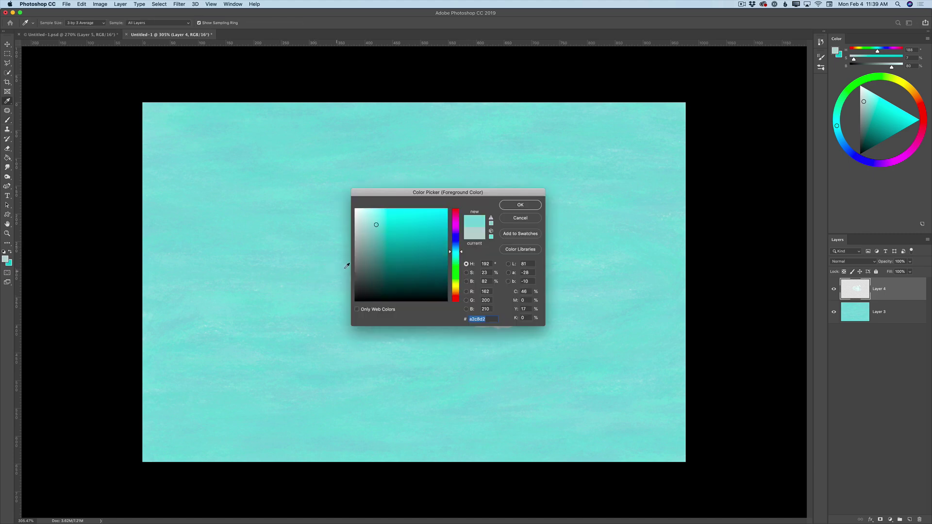
click(378, 218)
drag(380, 215, 380, 213)
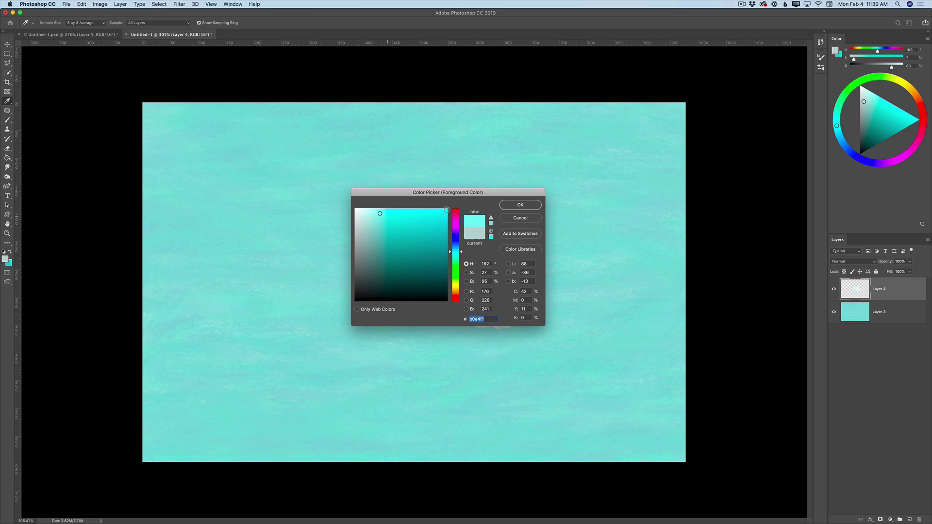
click(518, 205)
key(b)
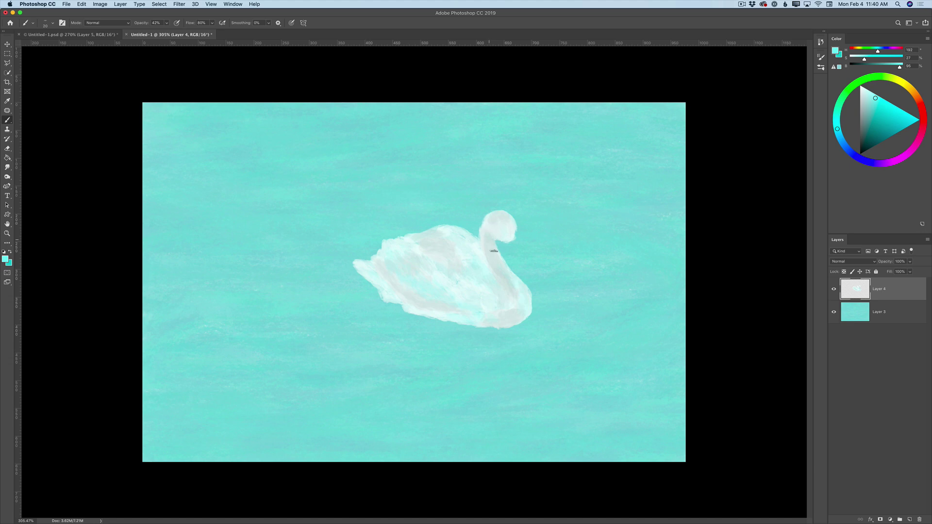
Set the foreground colour to a neutral mid grey, reduce the brush size, and paint darker shading on the swan's neck, back and lower body.
click(6, 259)
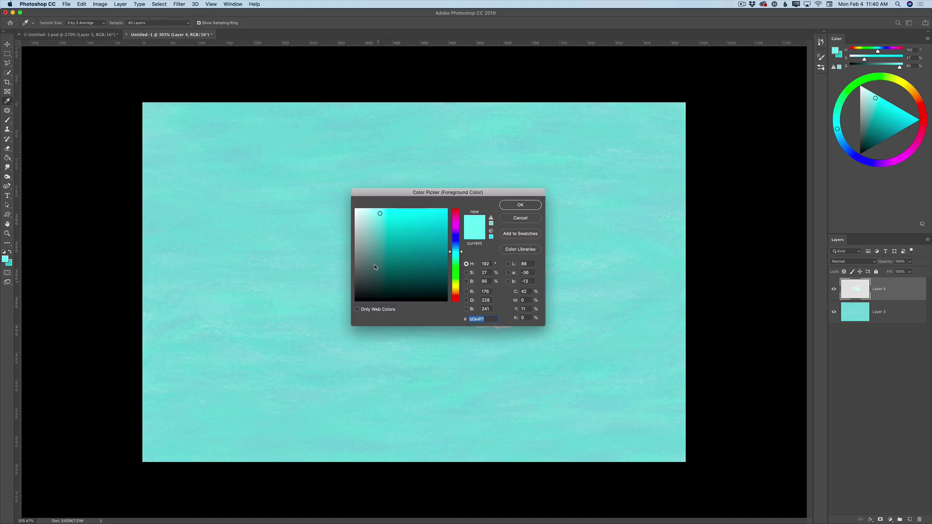
click(353, 240)
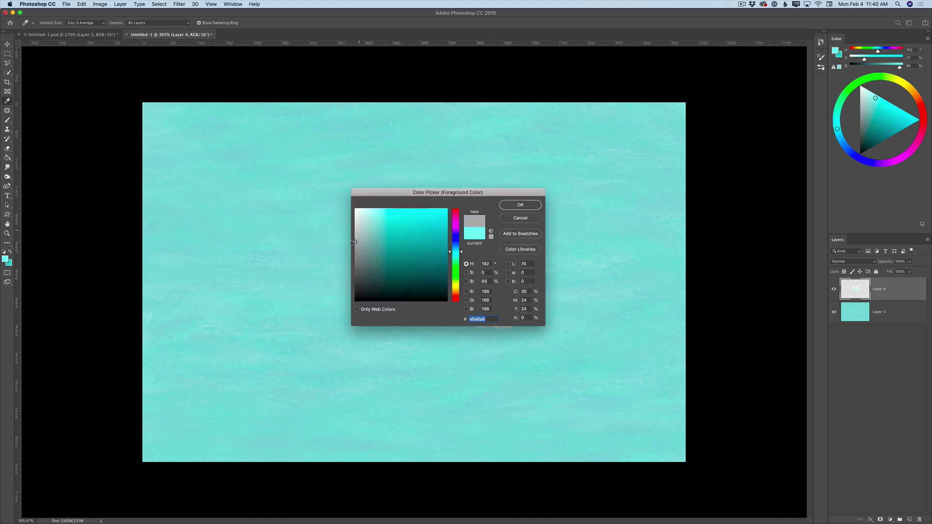
click(355, 246)
click(505, 209)
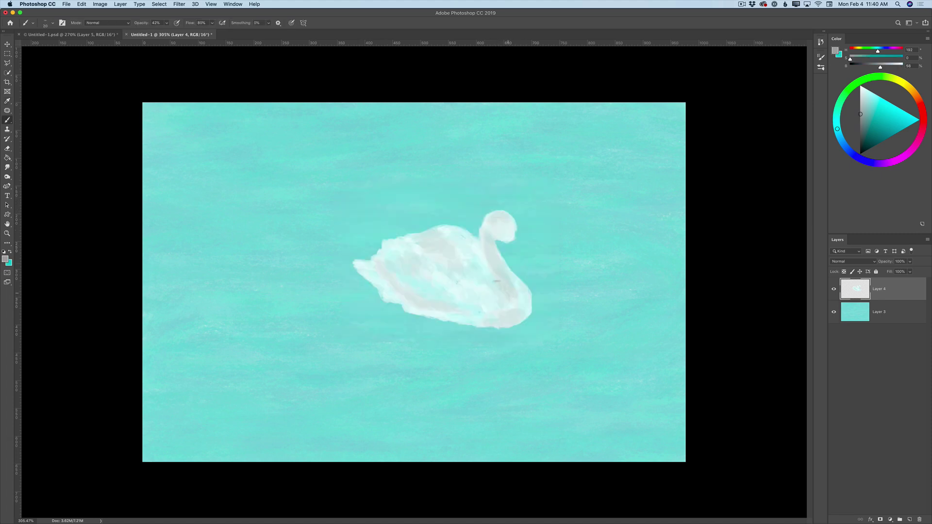
drag(510, 297, 507, 303)
click(821, 67)
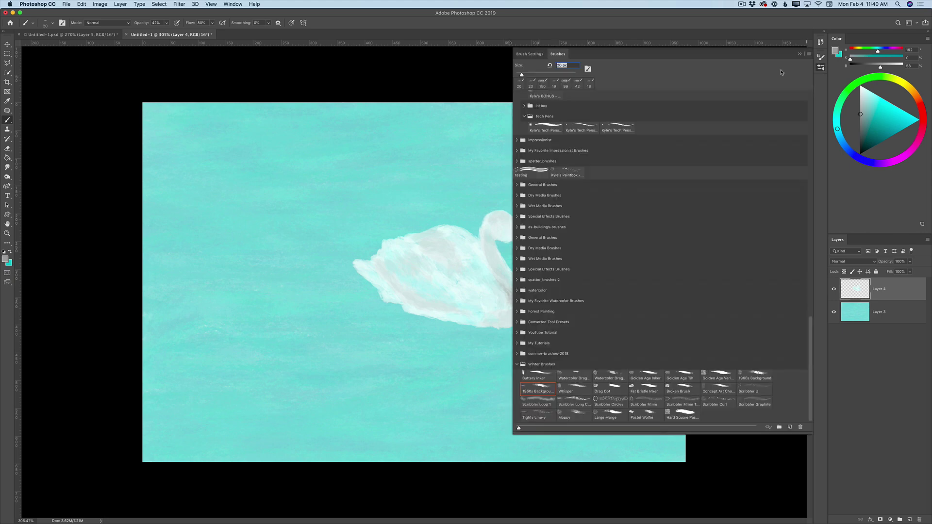
drag(522, 79, 520, 76)
click(799, 55)
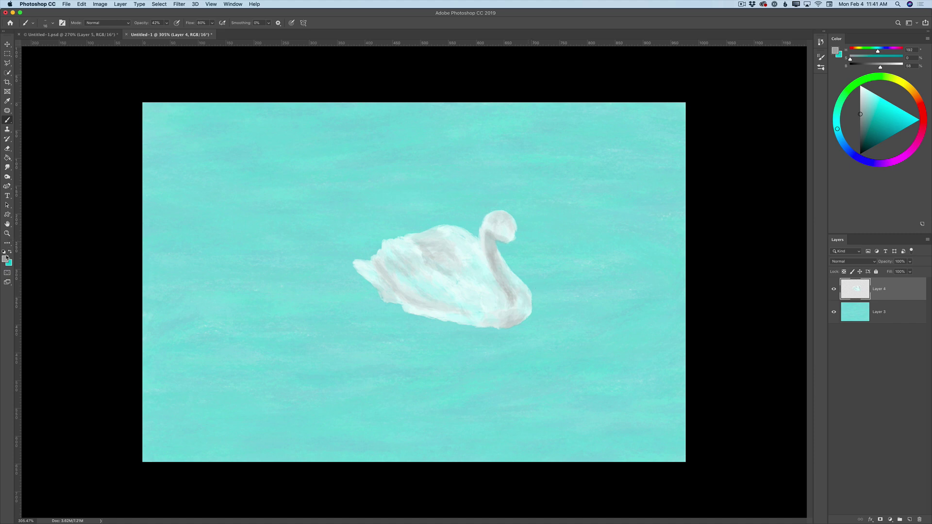
Set the foreground colour to near-black #242424 and shrink the brush to a very small size for face details.
click(5, 258)
drag(364, 253, 355, 289)
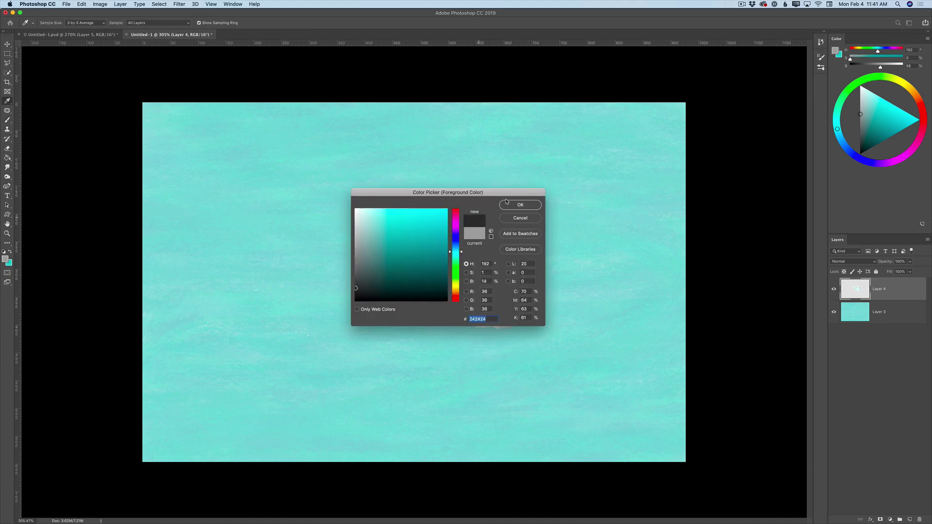
click(511, 204)
click(821, 68)
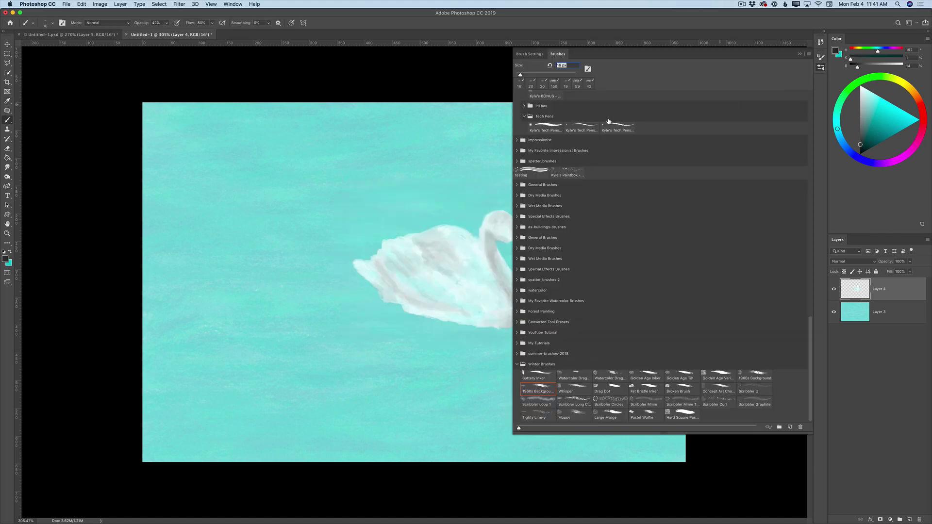
drag(522, 75, 517, 76)
click(799, 54)
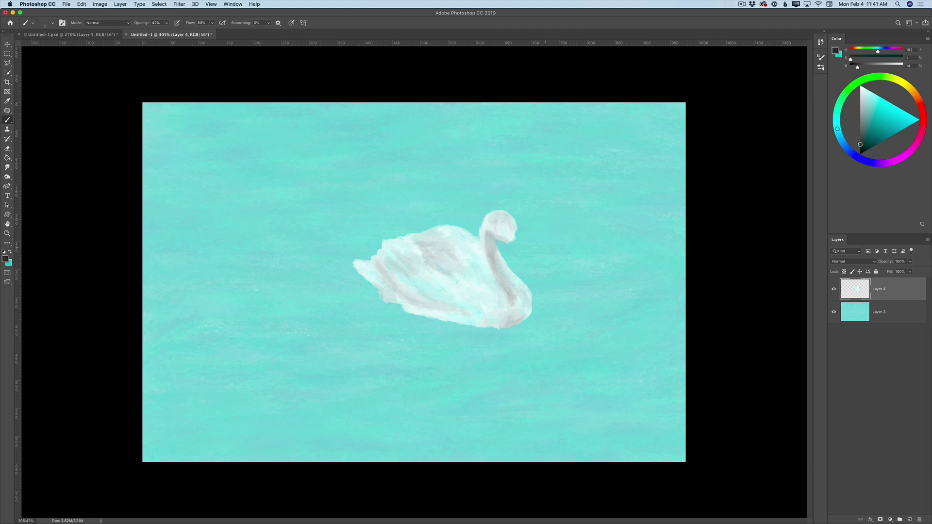
click(820, 68)
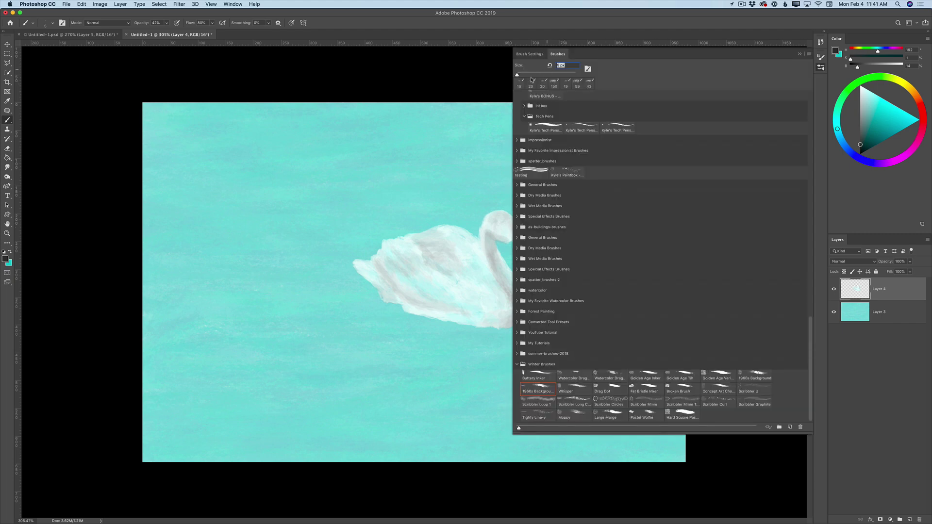
drag(519, 75, 521, 75)
click(821, 68)
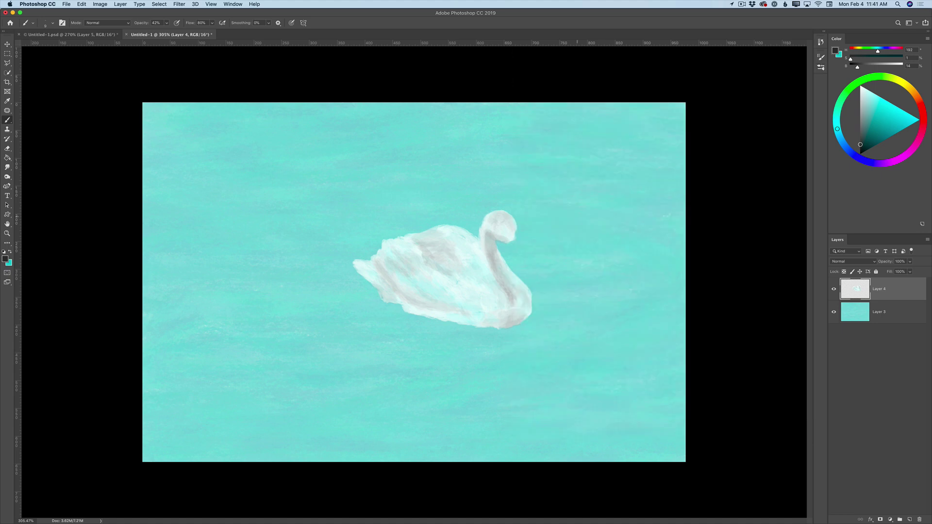
Paint the dark patch at the base of the swan's bill, raising the brush opacity to 100%.
drag(506, 234, 509, 240)
drag(504, 227, 511, 232)
drag(165, 23, 185, 32)
drag(511, 242, 508, 231)
Change the foreground colour to a deep, saturated red and paint the swan's bill extending down from the dark patch.
click(10, 262)
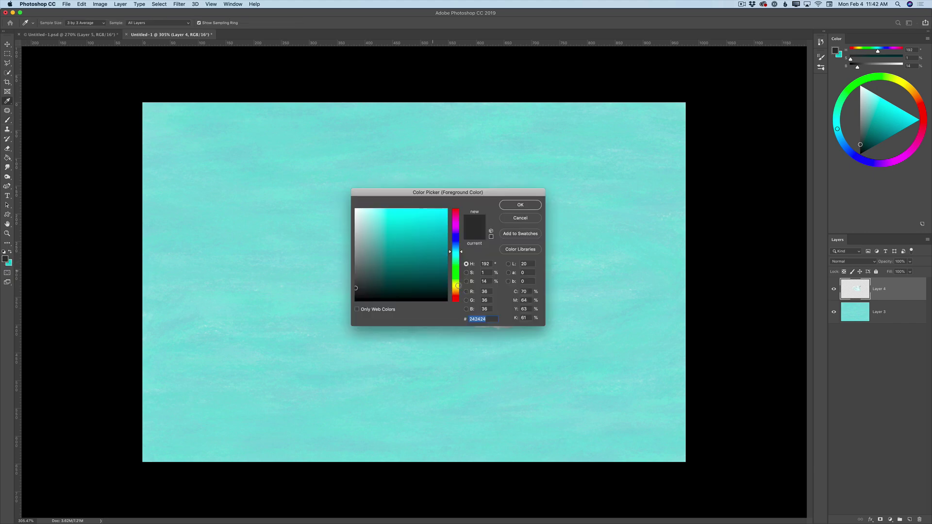
click(458, 300)
mouse_move(438, 217)
mouse_down()
mouse_move(447, 215)
mouse_move(448, 246)
mouse_up()
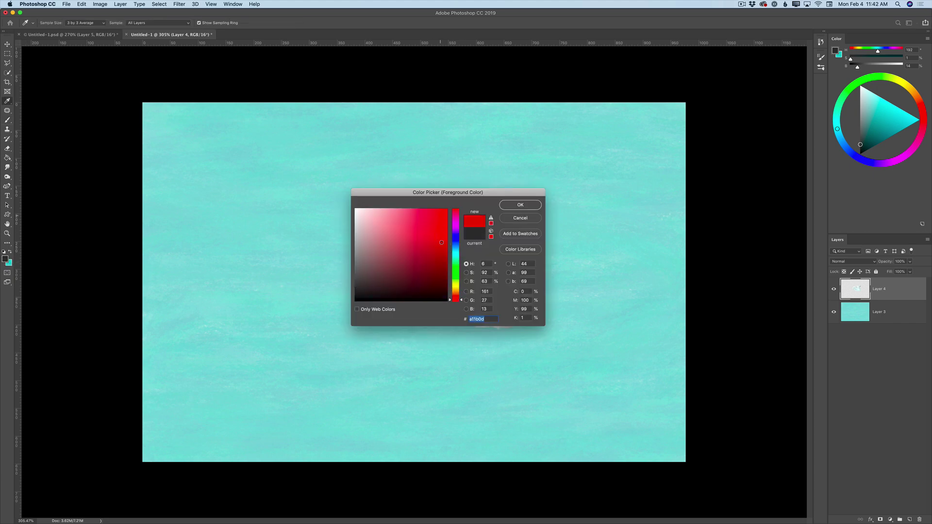
click(520, 204)
key(b)
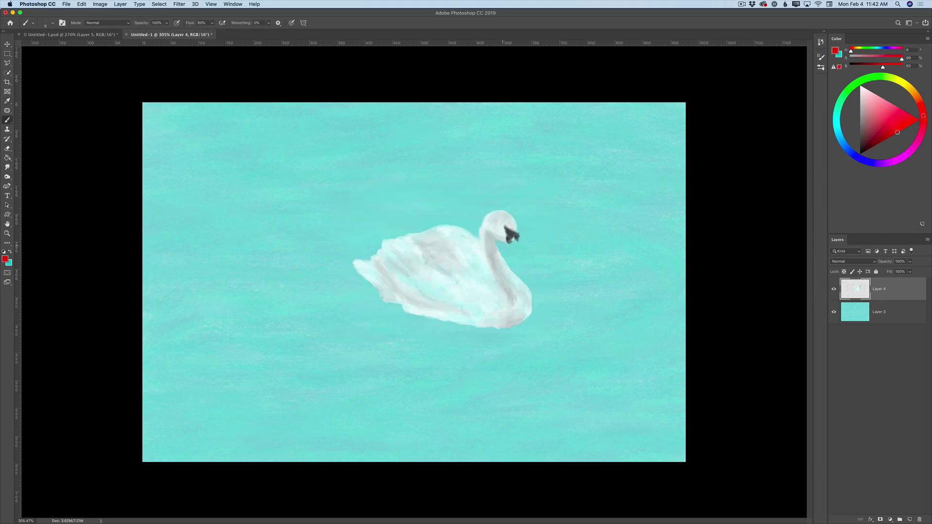
drag(513, 237, 523, 255)
Set the foreground colour to very dark red #370702 and paint shading along the lower edge of the bill.
click(5, 259)
click(445, 280)
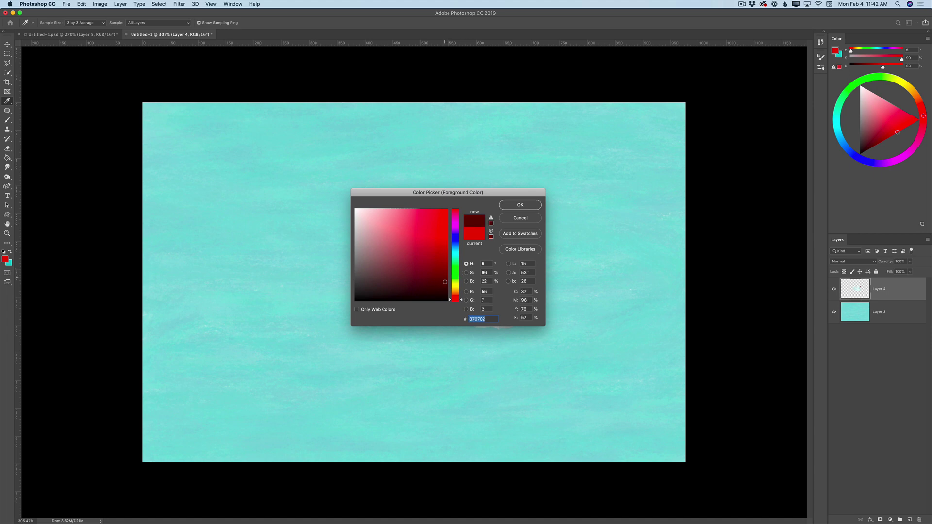
click(520, 205)
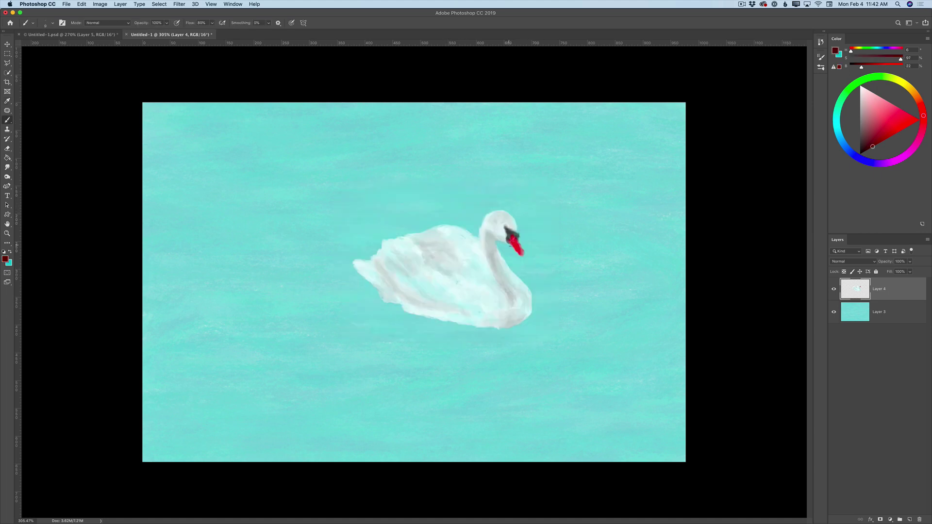
drag(511, 245, 518, 253)
Set the foreground colour to light pinkish red #f67466 and brush a highlight onto the bill.
click(5, 258)
click(416, 211)
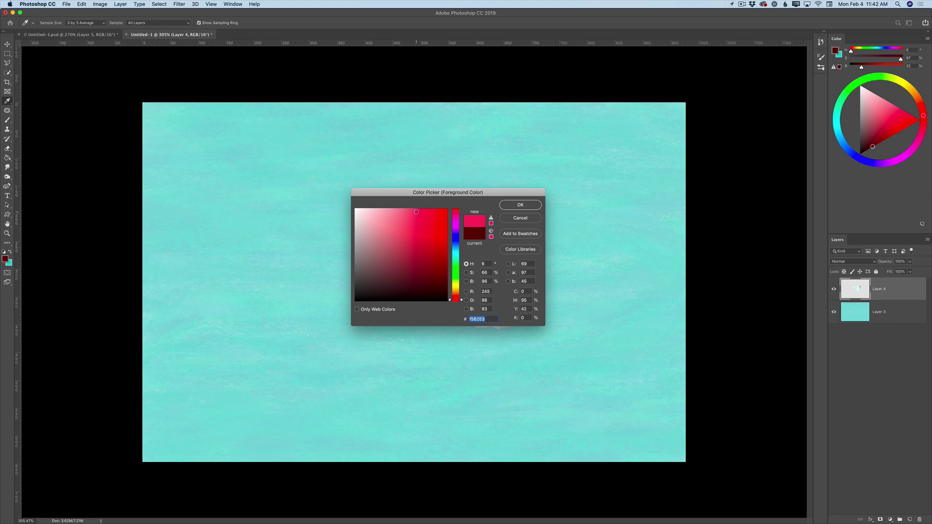
click(411, 212)
click(529, 206)
key(b)
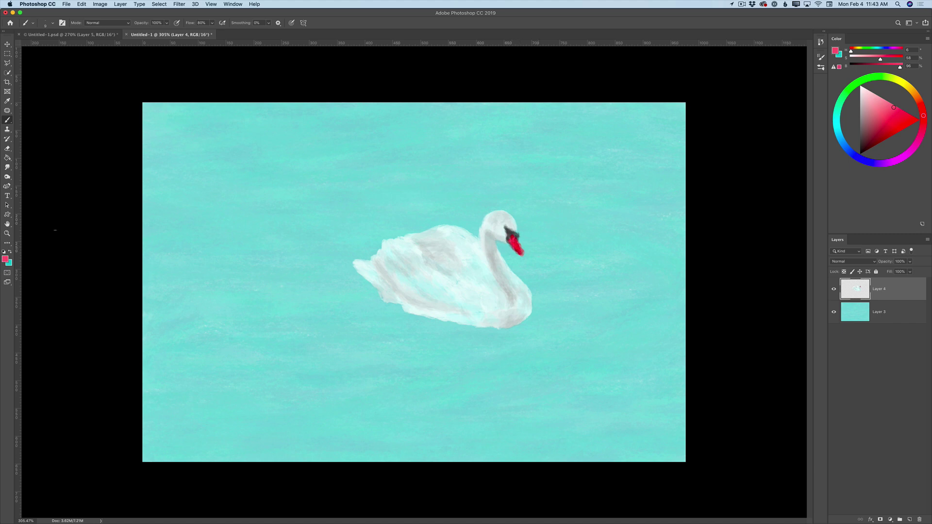
Set the foreground colour to near-black and paint the swan's eye just above the dark base of the bill.
click(5, 258)
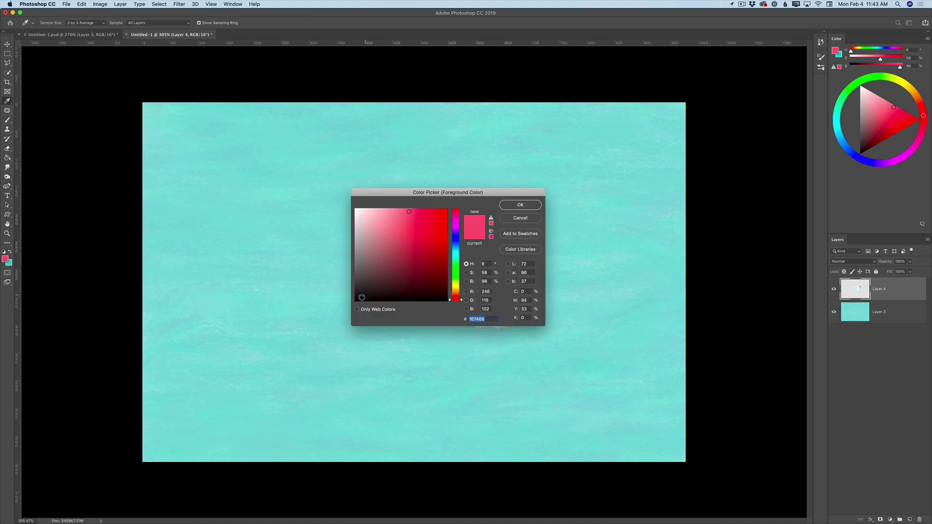
click(361, 300)
click(518, 206)
key(b)
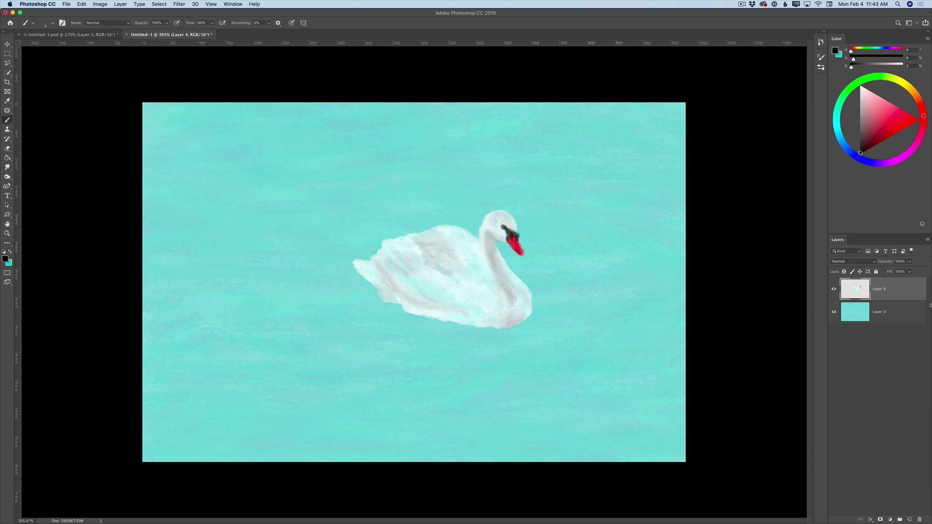
Add a new layer above the water layer and set the brush colour to the sampled water colour darkened to #435d65.
click(890, 318)
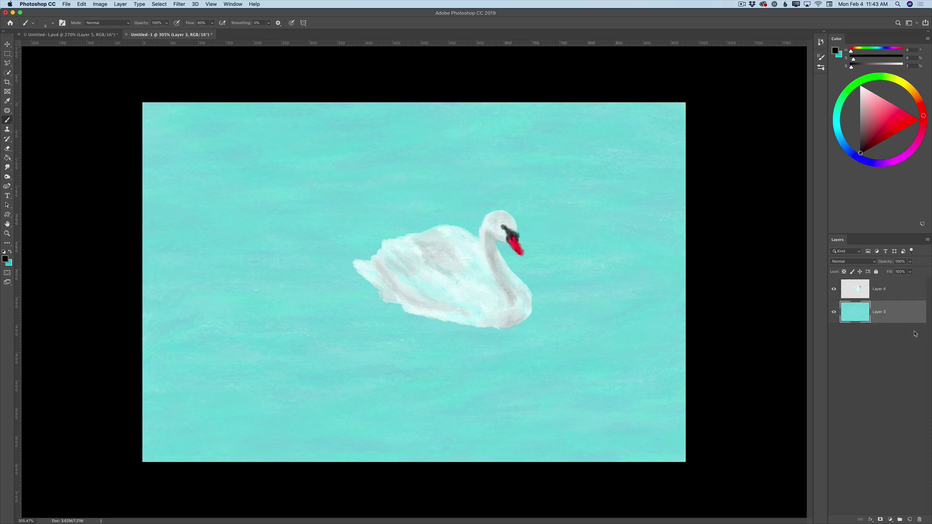
click(909, 519)
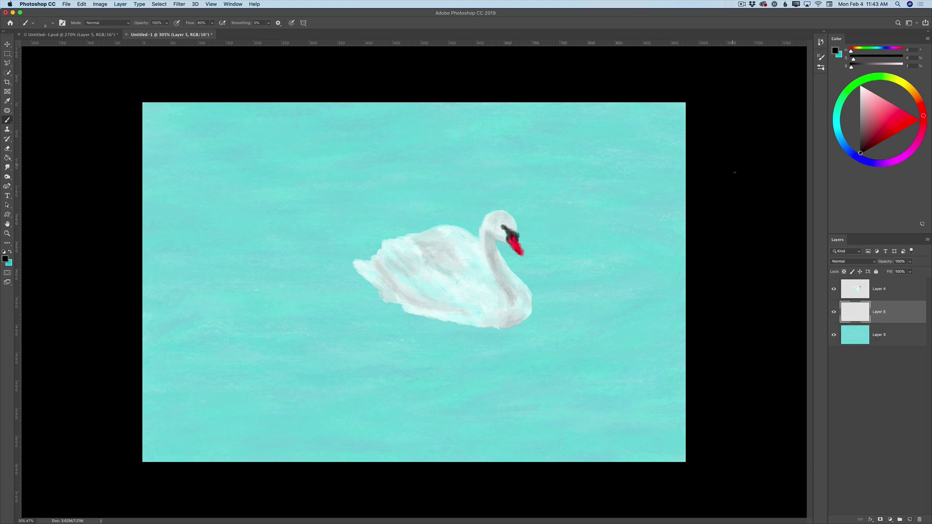
click(8, 101)
click(325, 314)
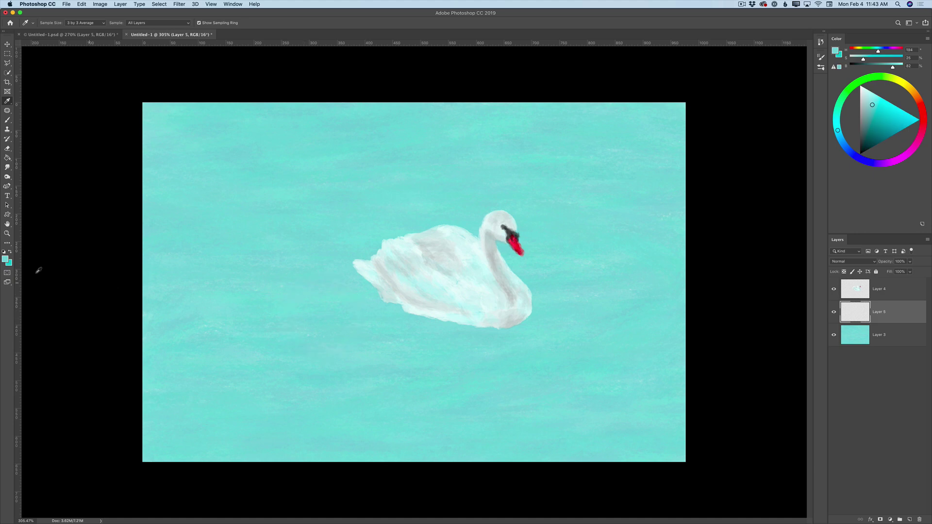
click(6, 259)
drag(387, 246, 385, 264)
click(531, 205)
click(8, 120)
Enlarge the brush, try a stroke on the open water and undo it.
click(820, 68)
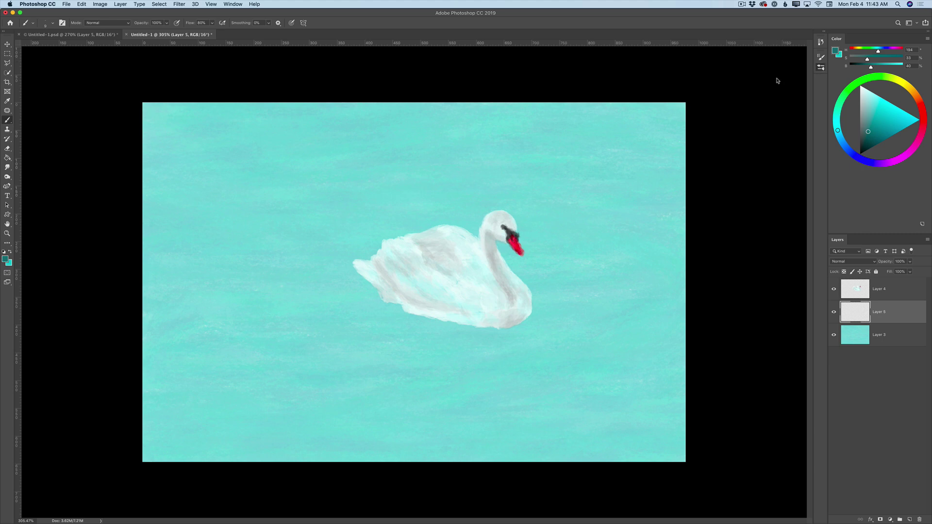
drag(519, 75, 528, 75)
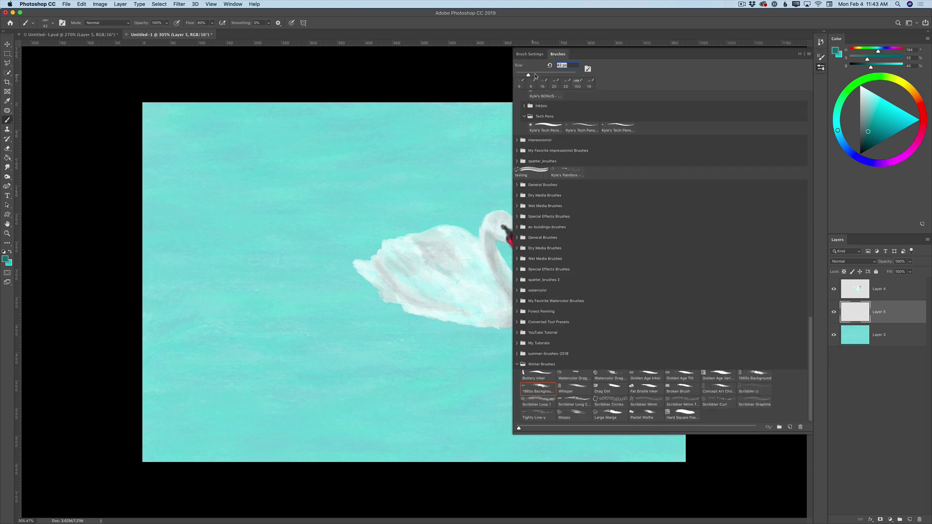
click(820, 68)
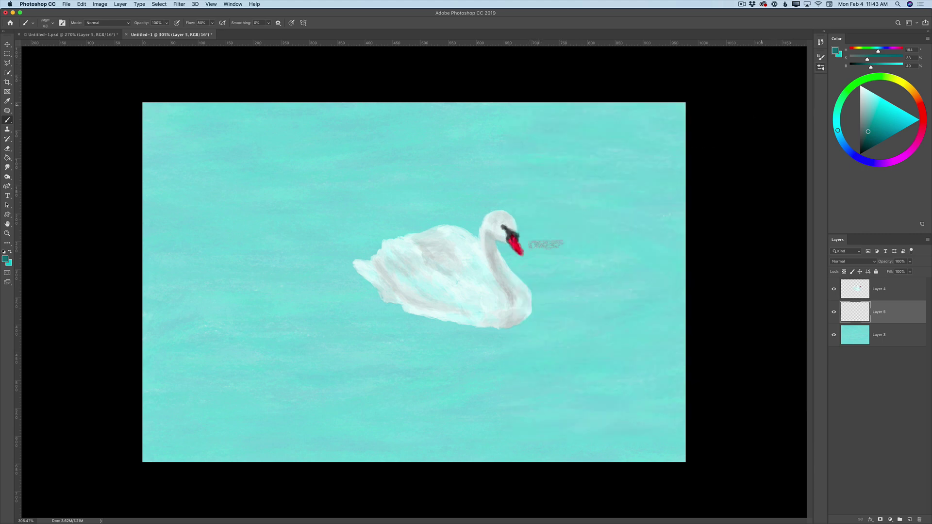
drag(641, 174, 674, 171)
key(super+z)
Set the brush size to about 62 px and paint a dark shadow on the water along the swan's tail and underside.
click(820, 68)
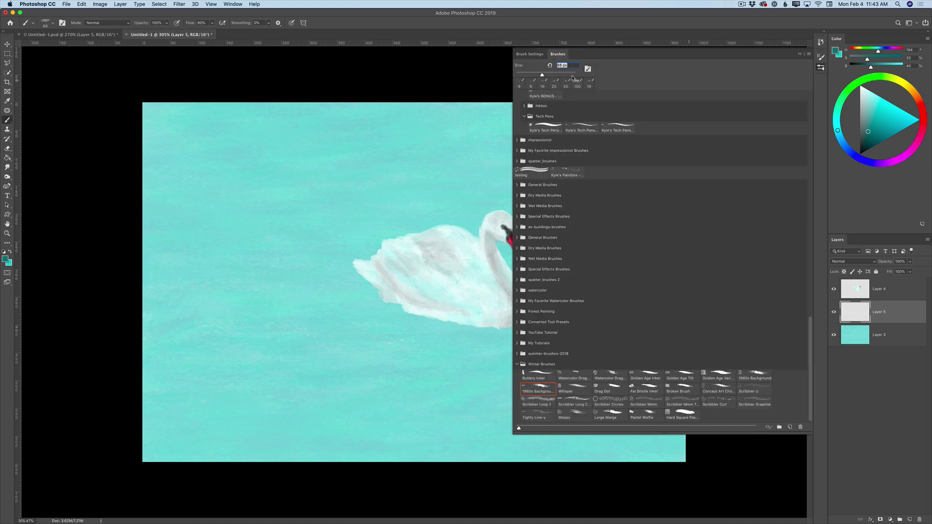
drag(542, 75, 536, 76)
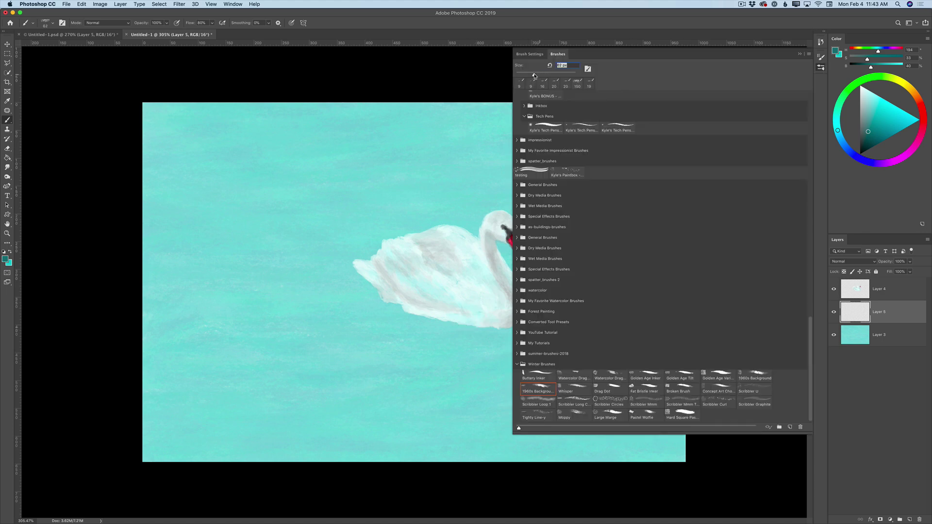
click(820, 68)
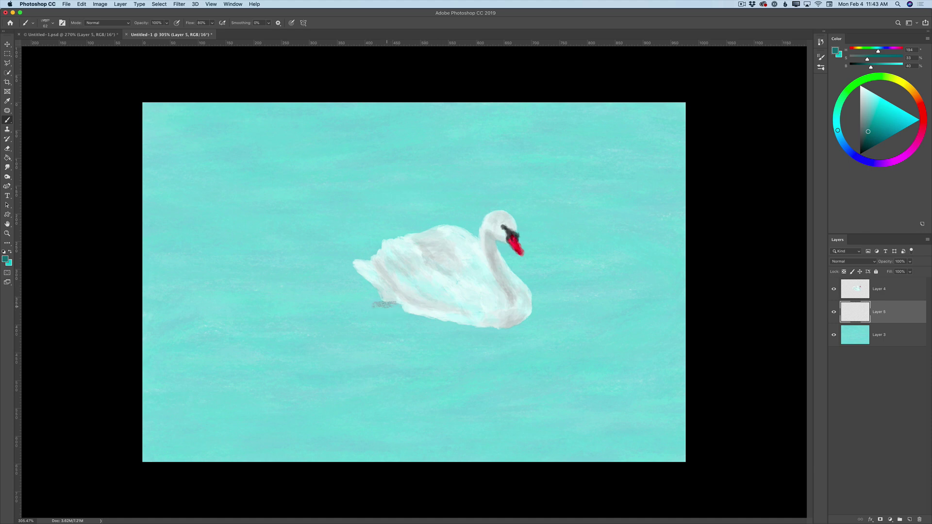
mouse_move(381, 301)
mouse_down()
mouse_move(360, 297)
mouse_move(434, 326)
mouse_move(510, 332)
mouse_up()
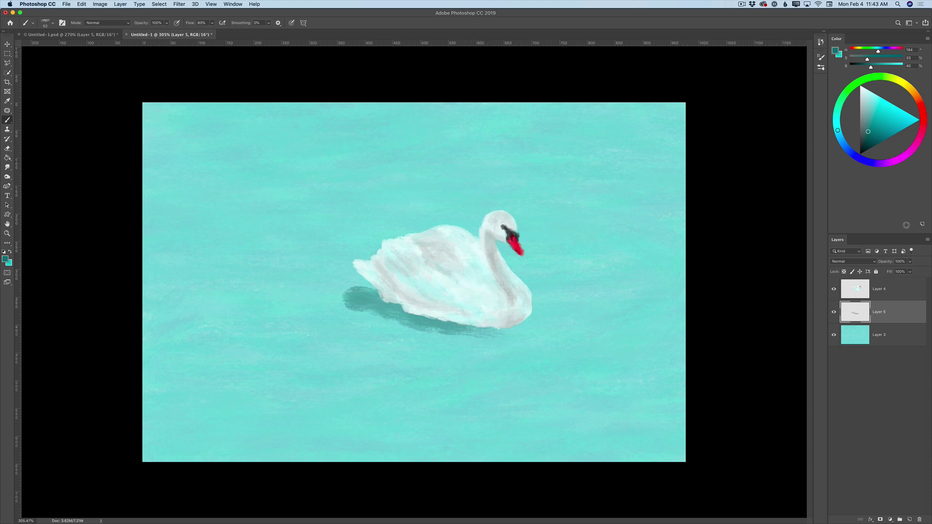
Lower the shadow layer's opacity to 38% and extend the shadow into a soft reflection on the water below the swan.
click(910, 272)
drag(909, 273, 891, 274)
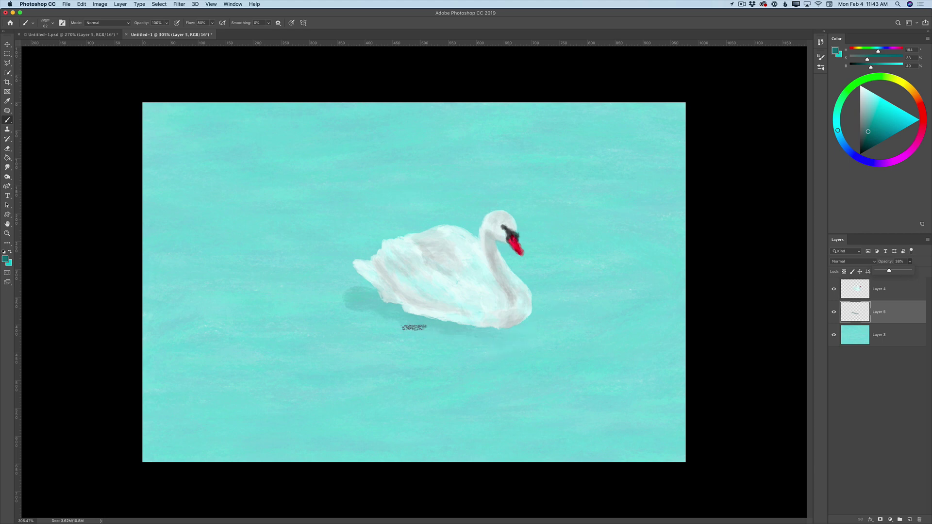
mouse_move(414, 328)
mouse_down()
mouse_move(422, 344)
mouse_move(400, 345)
mouse_move(413, 348)
mouse_move(388, 342)
mouse_move(474, 330)
mouse_move(454, 327)
mouse_move(497, 333)
mouse_up()
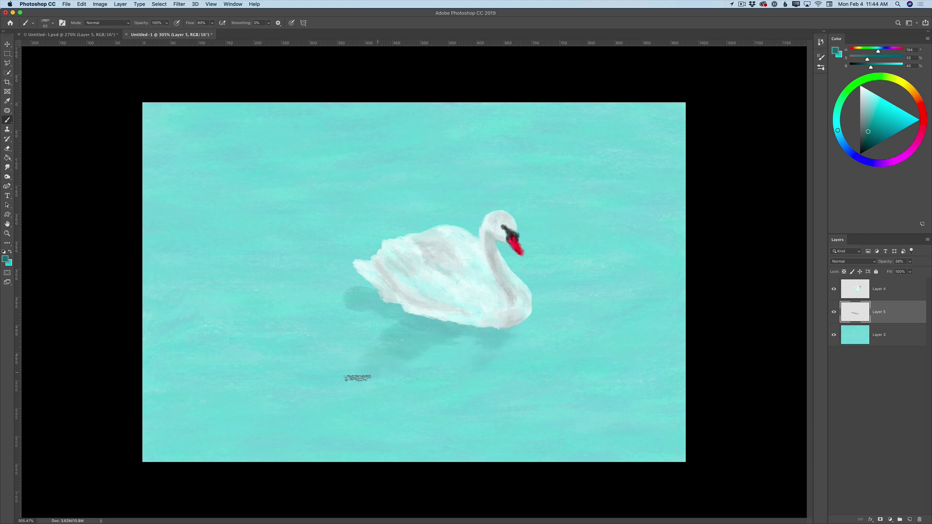
Lower the brush opacity to 42%, switch the foreground colour to white, and paint pale reflections on the water beneath the swan.
click(166, 23)
drag(167, 33, 163, 33)
key(4)
key(2)
click(5, 260)
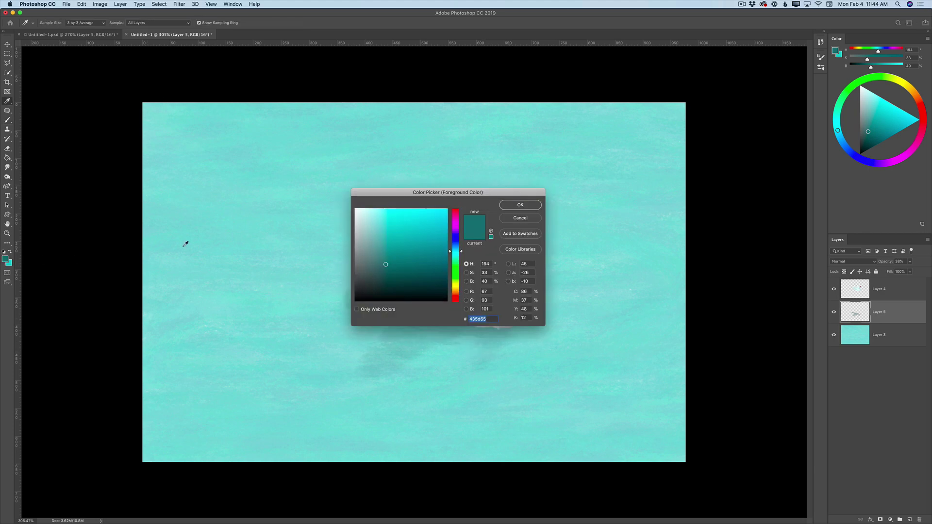
click(353, 209)
click(520, 205)
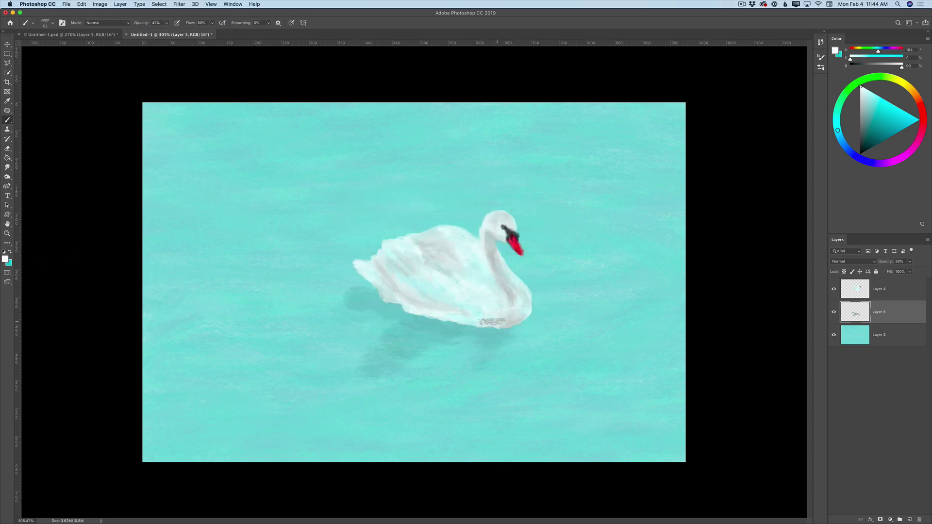
mouse_move(456, 340)
mouse_down()
mouse_move(428, 356)
mouse_move(455, 351)
mouse_move(462, 336)
mouse_move(503, 350)
mouse_move(476, 362)
mouse_up()
mouse_move(375, 330)
mouse_down()
mouse_move(353, 337)
mouse_move(359, 346)
mouse_move(395, 328)
mouse_move(356, 338)
mouse_move(486, 340)
mouse_move(517, 330)
mouse_move(474, 365)
mouse_move(453, 341)
mouse_move(462, 359)
mouse_move(390, 337)
mouse_move(427, 347)
mouse_move(374, 365)
mouse_move(388, 374)
mouse_move(396, 315)
mouse_move(367, 310)
mouse_move(414, 333)
mouse_move(396, 354)
mouse_move(405, 382)
mouse_up()
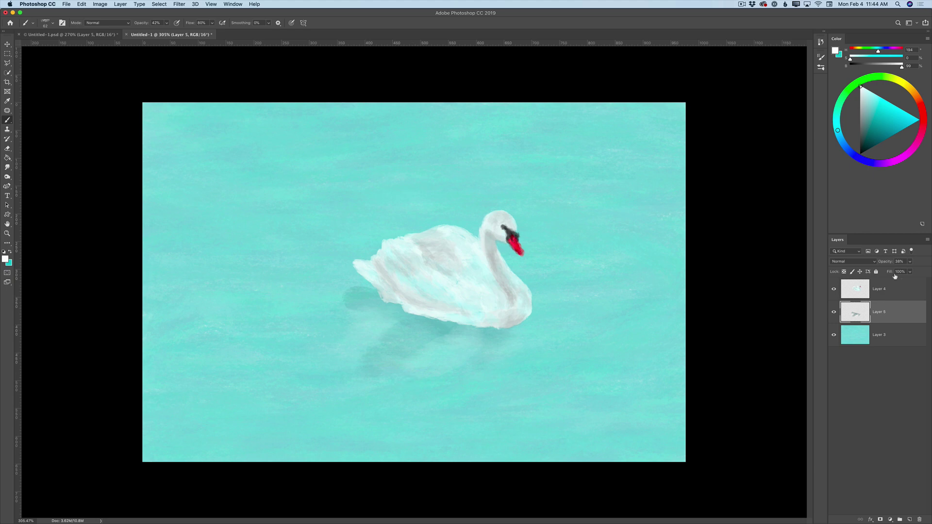
Add a new layer above the shadow layer and set the brush colour to dark teal (H 194, S 29, B 22).
click(910, 520)
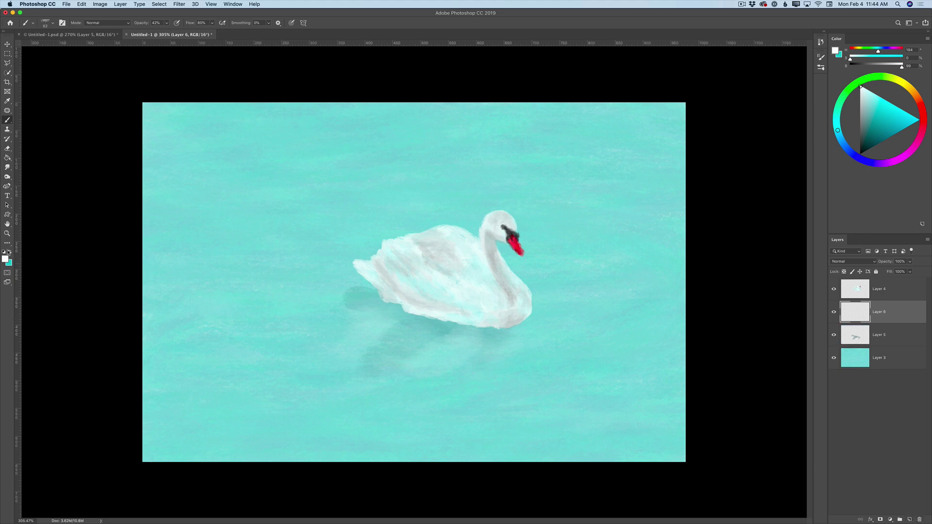
click(5, 258)
mouse_move(411, 278)
mouse_down()
mouse_move(374, 265)
mouse_move(382, 281)
mouse_up()
click(501, 206)
key(b)
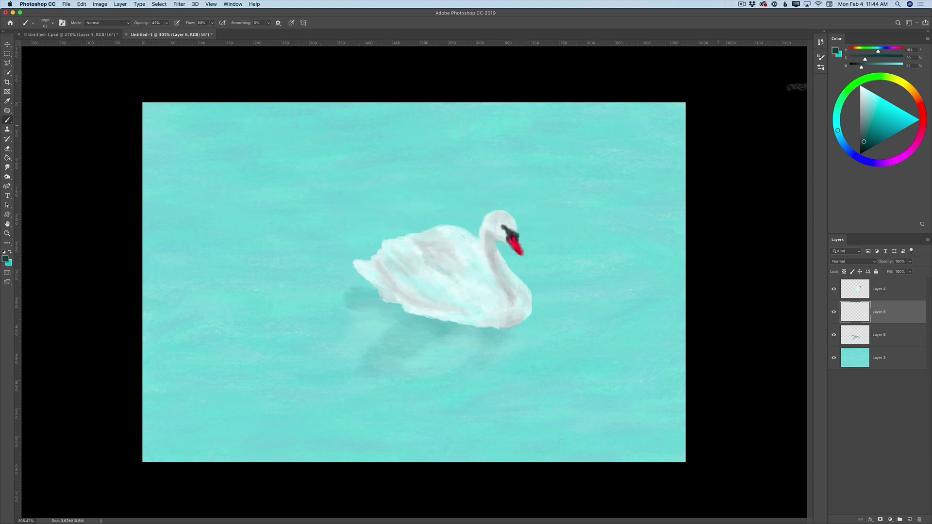
Reduce the brush size and paint a thin, darker contact shadow along the swan's lower edge at the waterline.
click(820, 67)
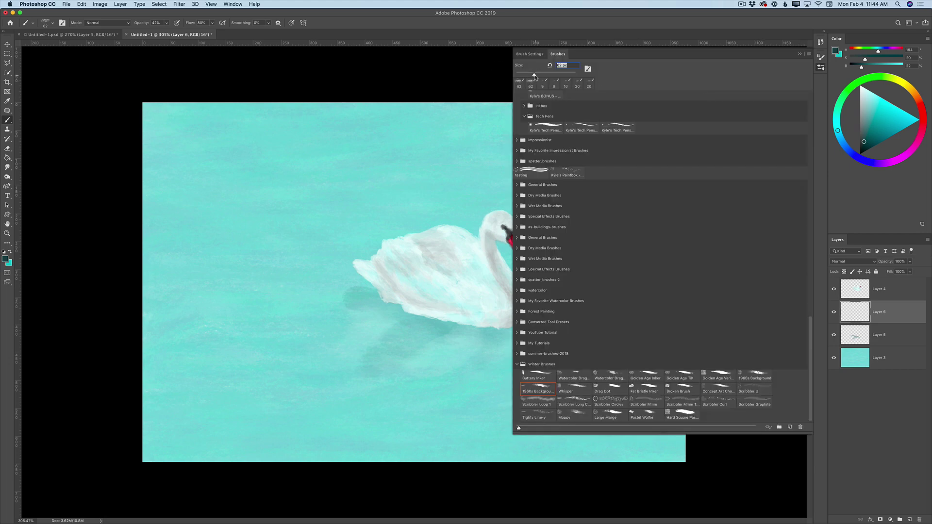
click(525, 75)
drag(523, 77, 522, 75)
click(821, 68)
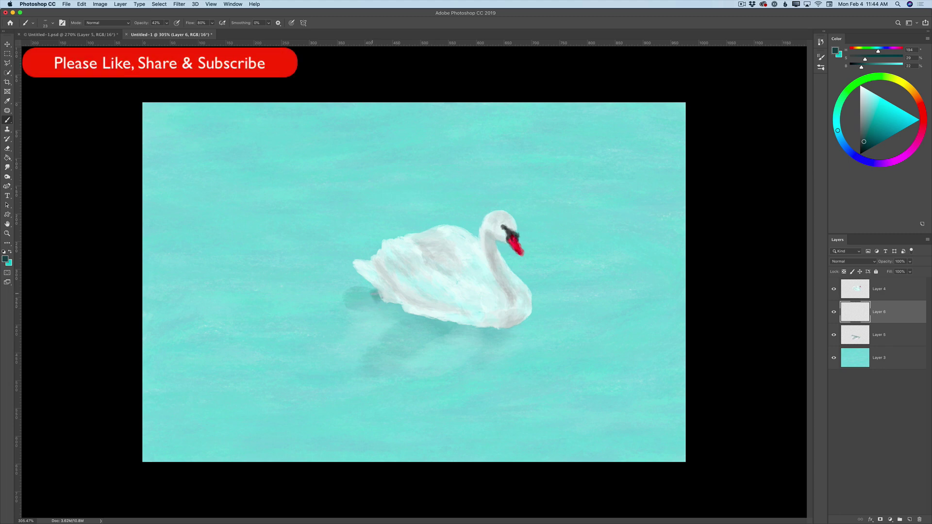
drag(386, 305, 475, 326)
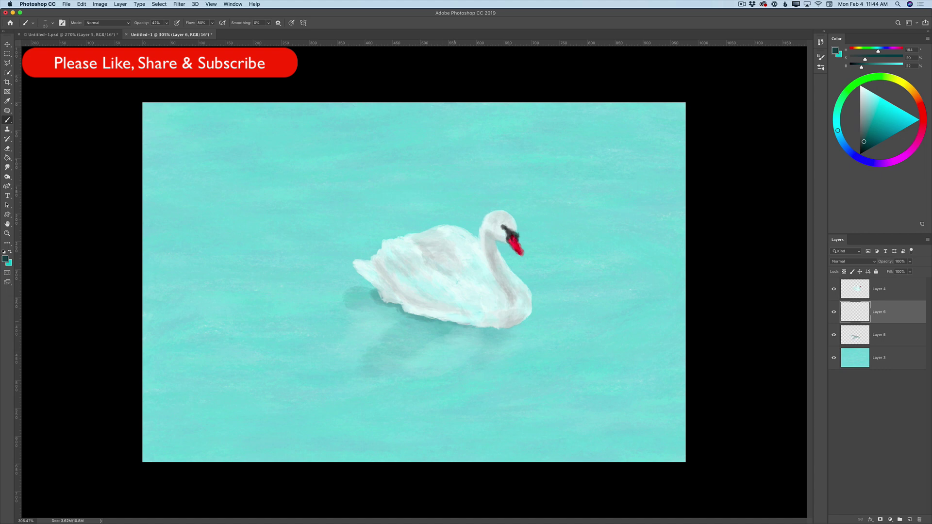